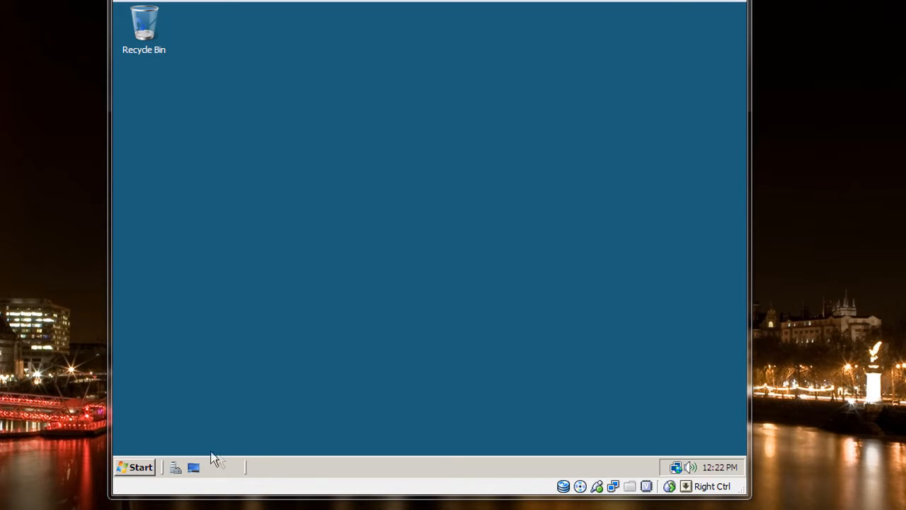
{"action": "left_click", "coordinate": [175, 467]}
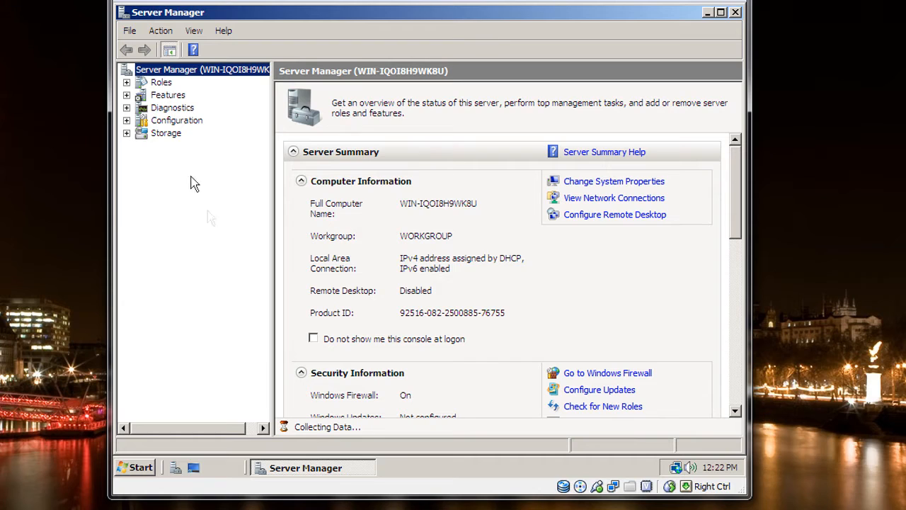
{"action": "left_click", "coordinate": [161, 84]}
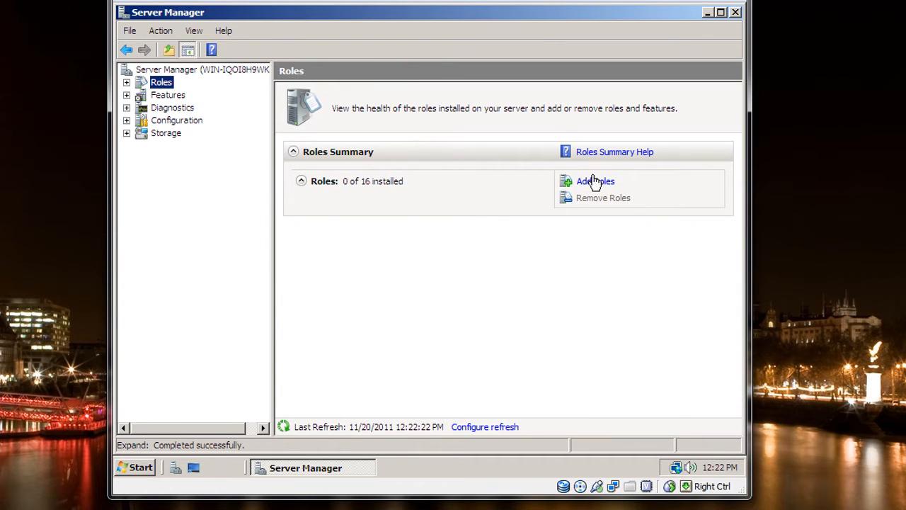
{"action": "left_click", "coordinate": [592, 181]}
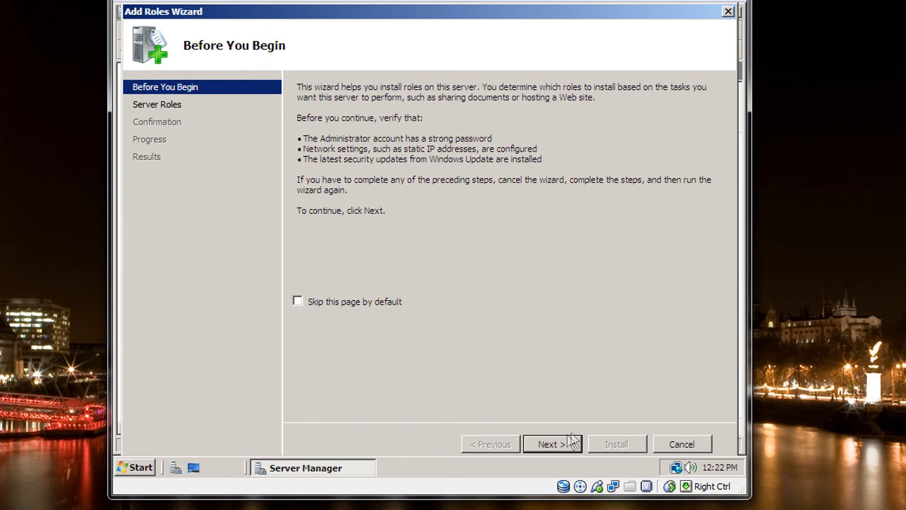
{"action": "left_click", "coordinate": [552, 443]}
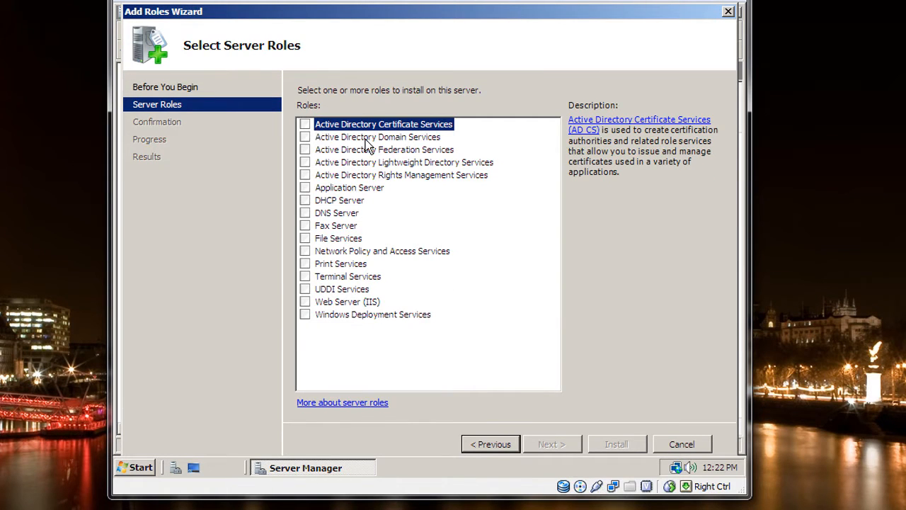
{"action": "left_click", "coordinate": [306, 137]}
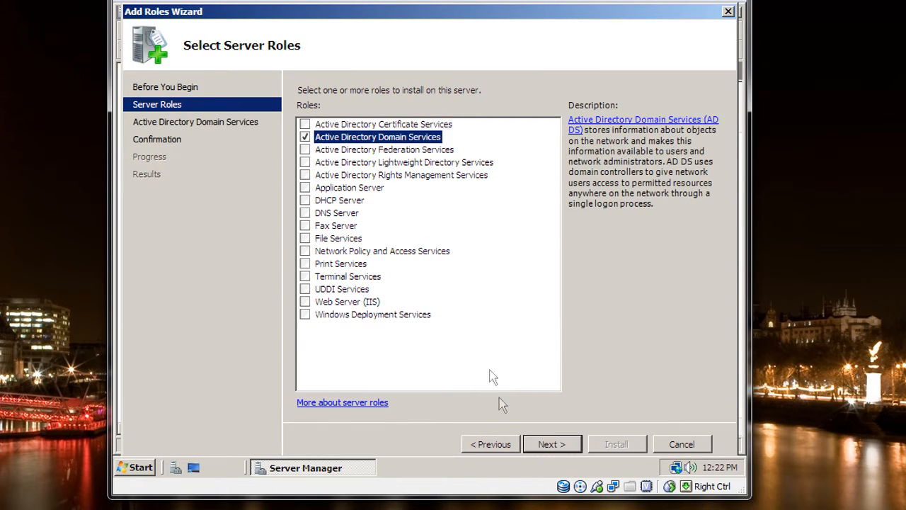
{"action": "left_click", "coordinate": [543, 448]}
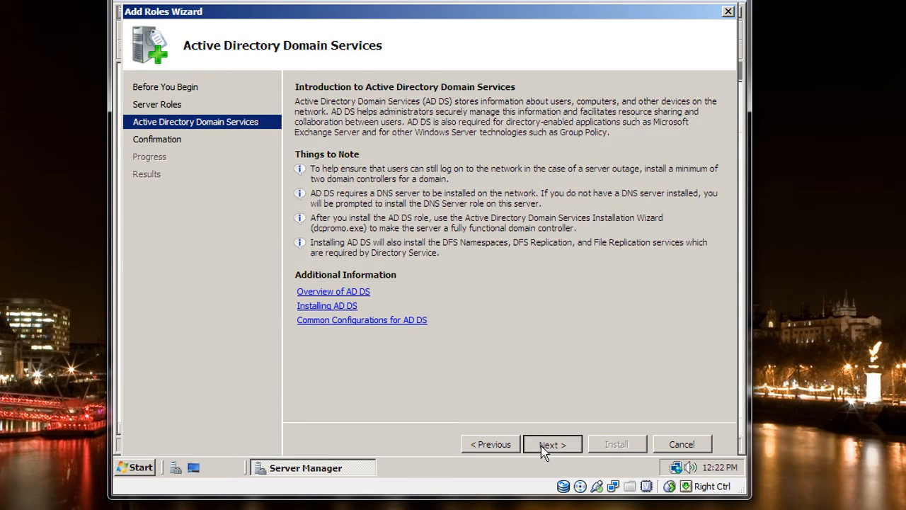
{"action": "left_click", "coordinate": [544, 448]}
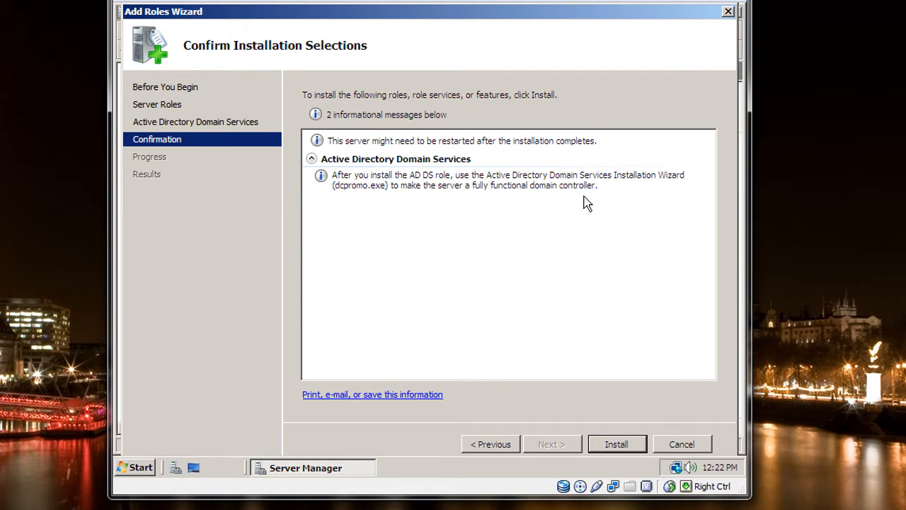
{"action": "left_click", "coordinate": [673, 443]}
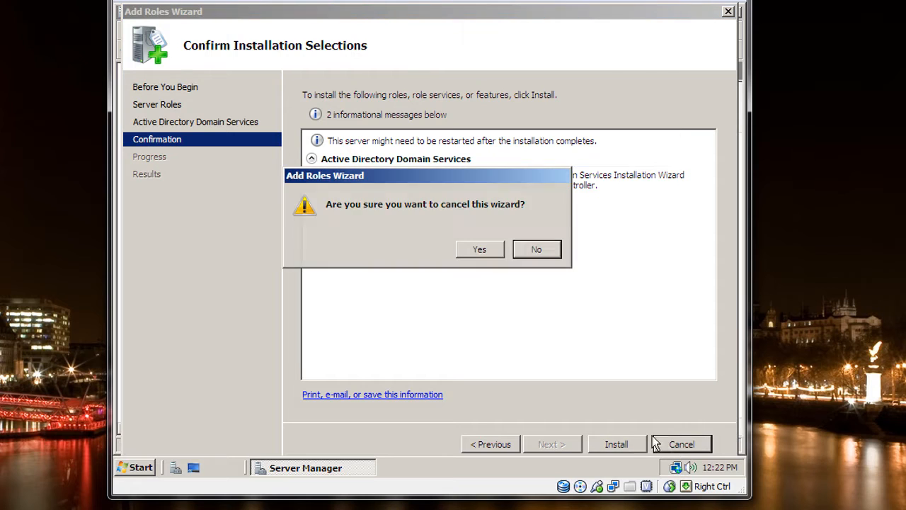
{"action": "left_click", "coordinate": [494, 249]}
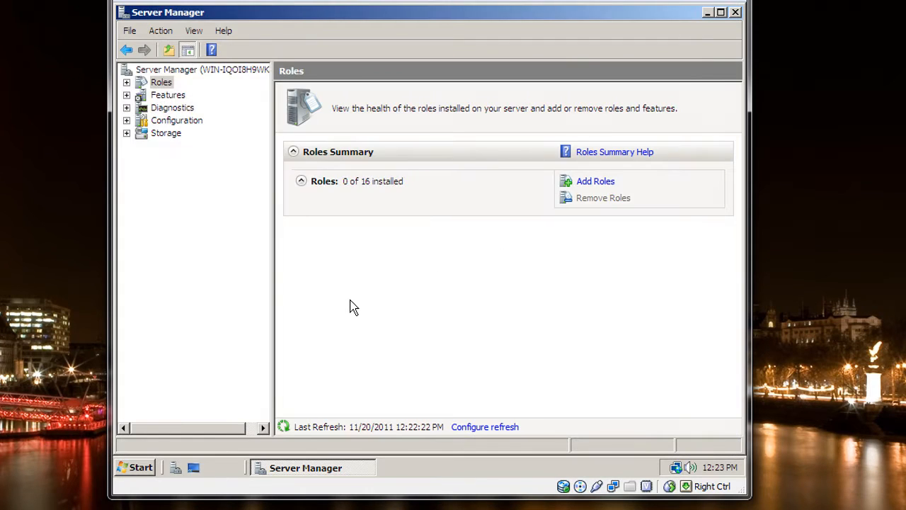
- Run dcpromo to launch the Active Directory Domain Services Installation Wizard and close Server Manager
{"action": "left_click", "coordinate": [151, 471]}
{"action": "type", "text": "dc"}
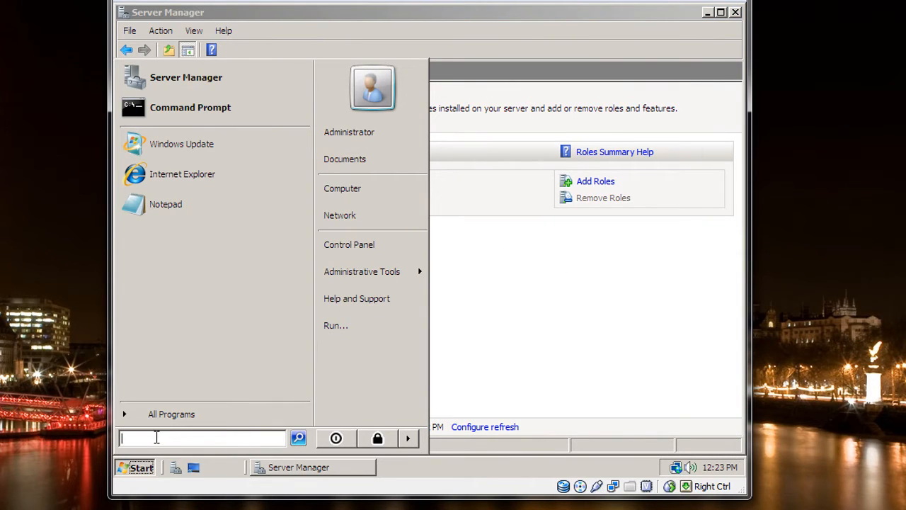
{"action": "type", "text": "promo"}
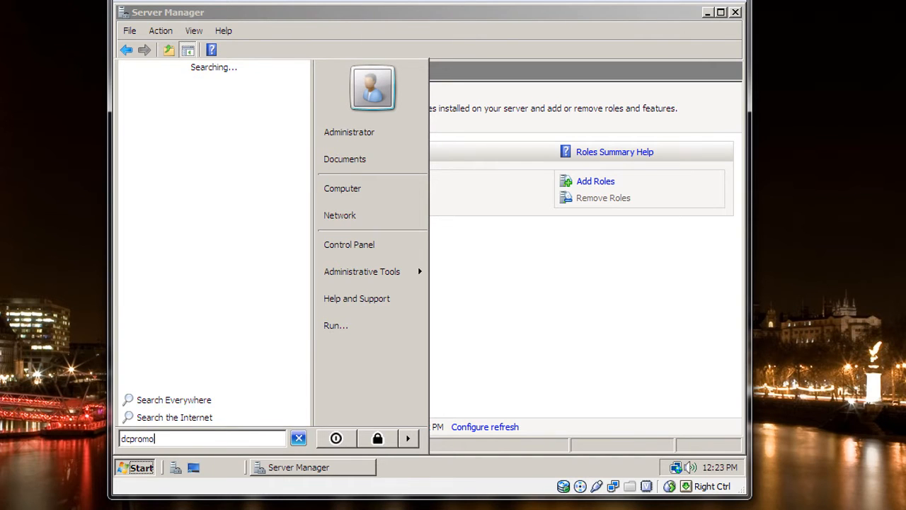
{"action": "key", "text": "Return"}
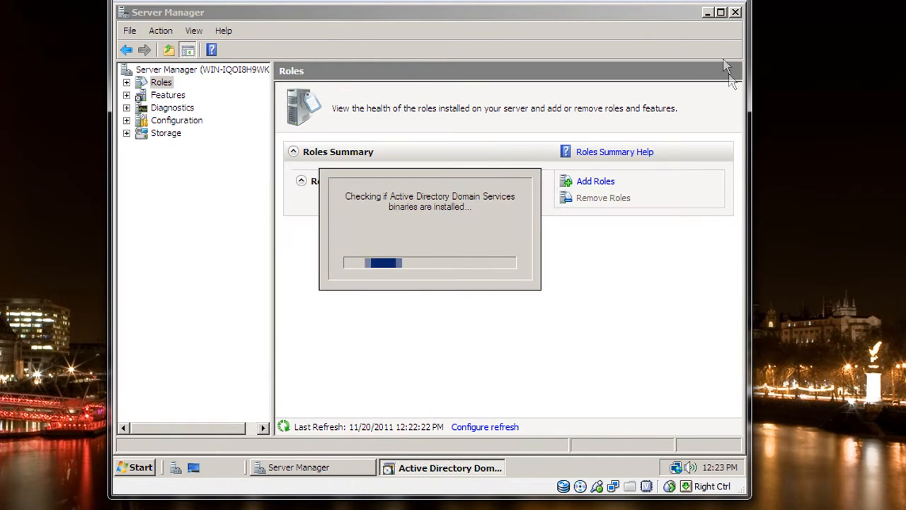
{"action": "left_click", "coordinate": [739, 14]}
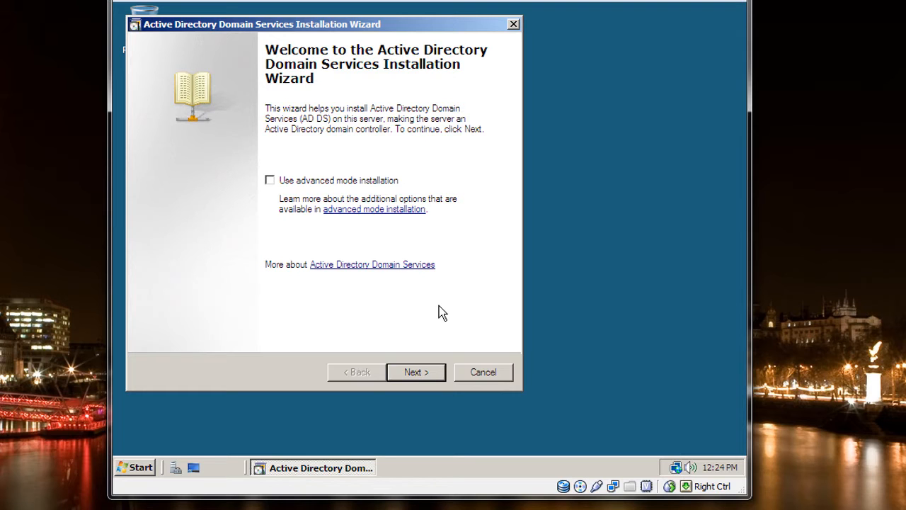
- Proceed past the wizard's introductory pages and choose to create a new domain in a new forest
{"action": "left_click", "coordinate": [420, 376]}
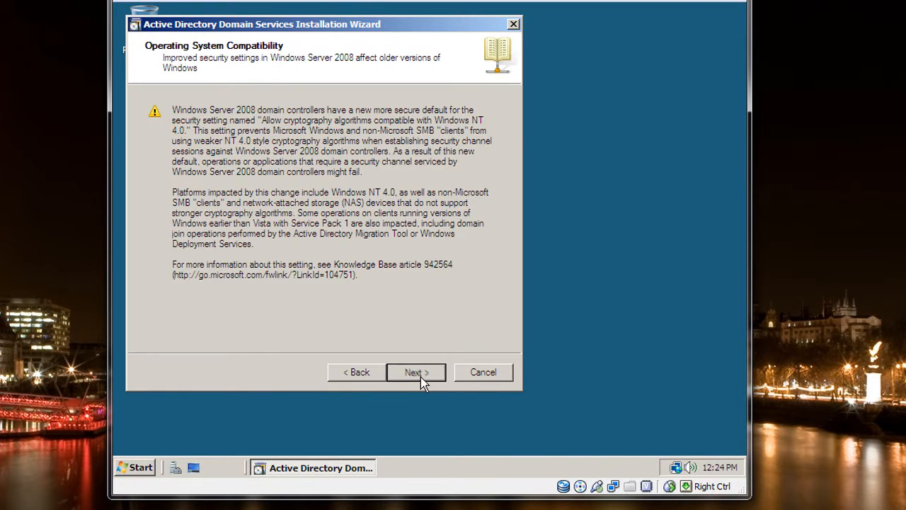
{"action": "left_click", "coordinate": [420, 377]}
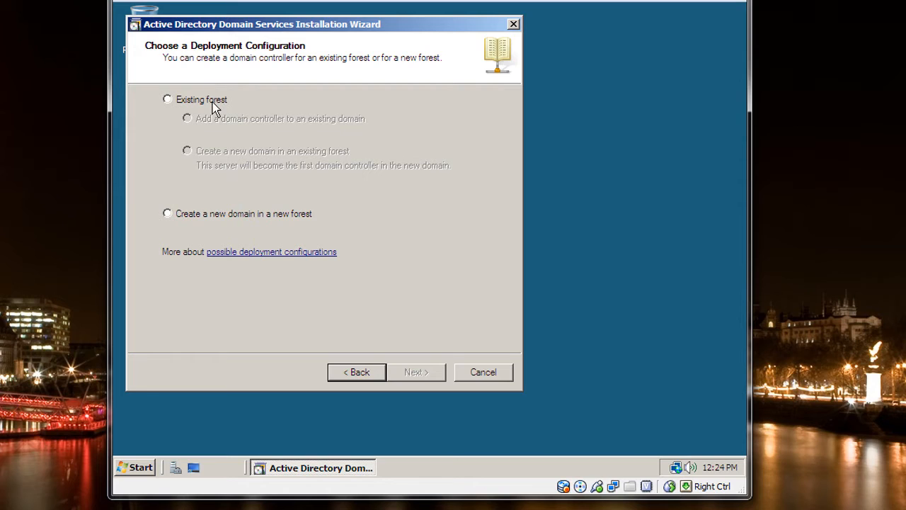
{"action": "left_click", "coordinate": [180, 222]}
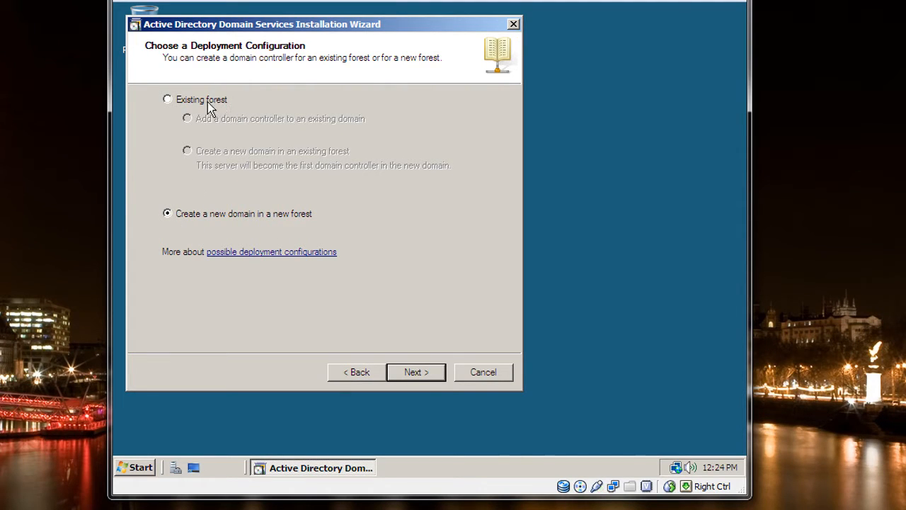
{"action": "left_click", "coordinate": [412, 374]}
- Name the forest root domain king.com and submit it for verification
{"action": "left_click", "coordinate": [170, 144]}
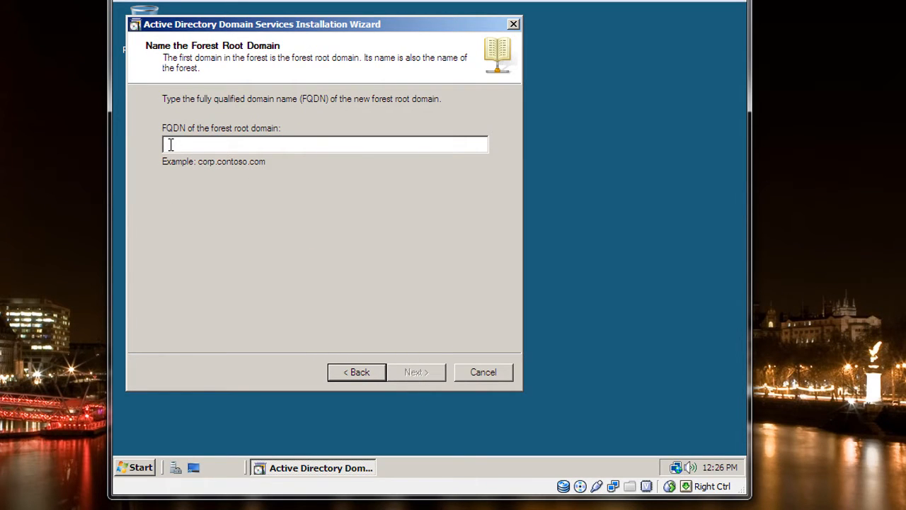
{"action": "type", "text": "king.com"}
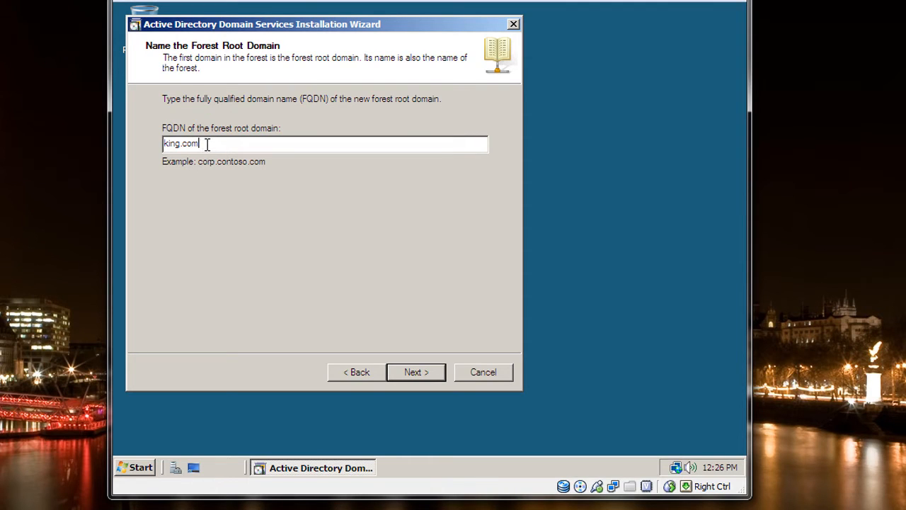
{"action": "left_click_drag", "start_coordinate": [196, 146], "coordinate": [190, 147]}
{"action": "left_click_drag", "start_coordinate": [181, 145], "coordinate": [160, 146]}
{"action": "left_click", "coordinate": [212, 144]}
{"action": "left_click", "coordinate": [409, 374]}
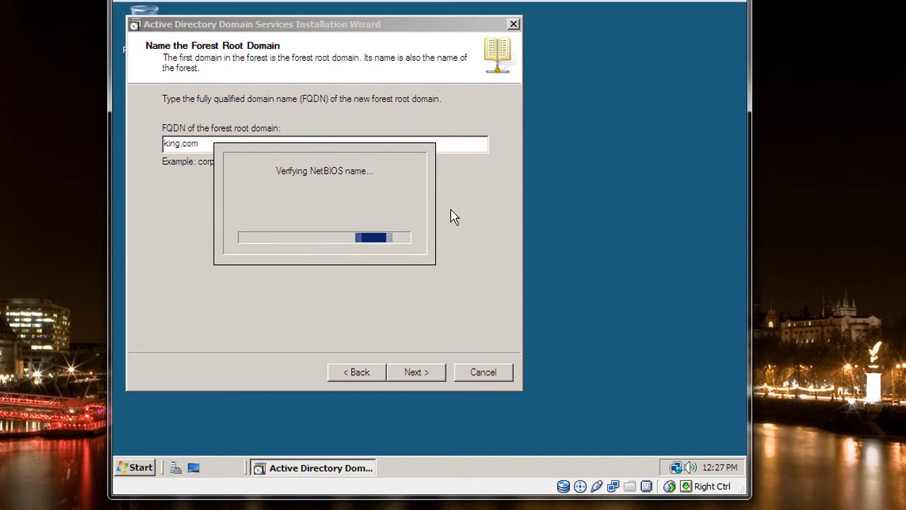
- Set the forest functional level to Windows Server 2008 and continue to the additional domain controller options
{"action": "left_click", "coordinate": [315, 115]}
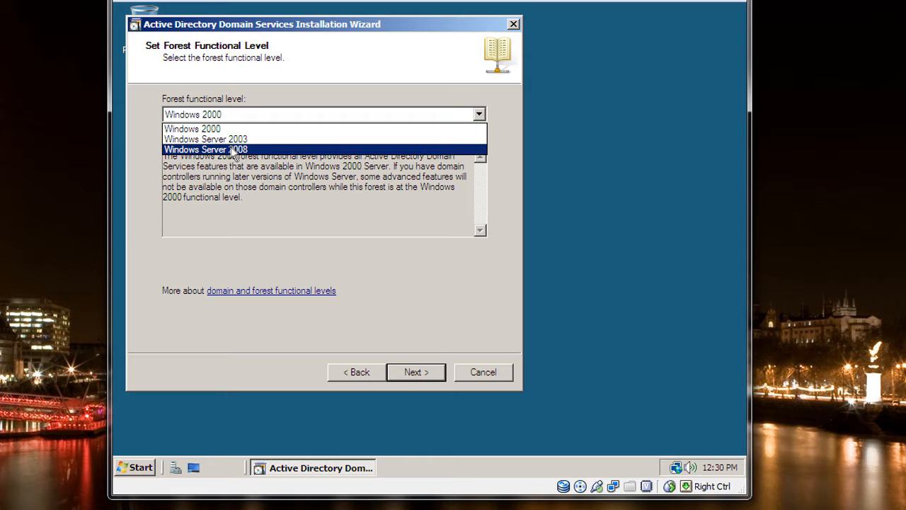
{"action": "left_click", "coordinate": [227, 150]}
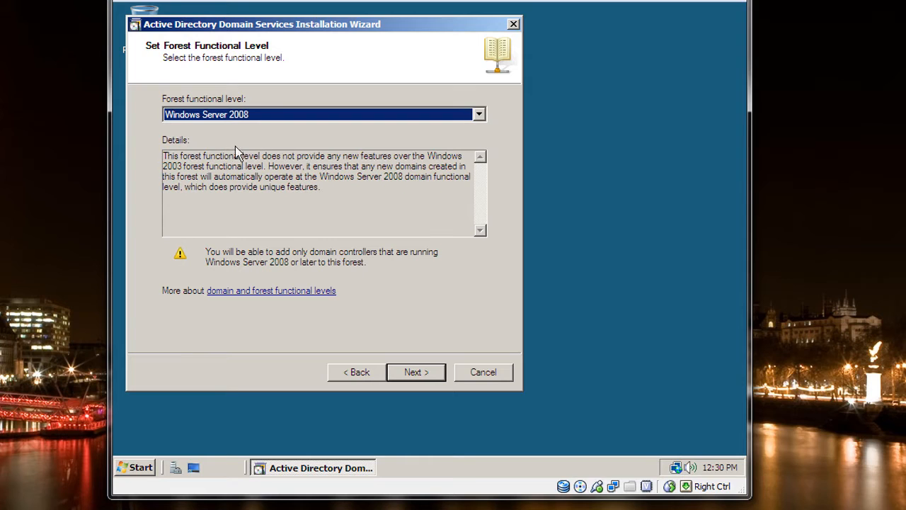
{"action": "left_click", "coordinate": [421, 377]}
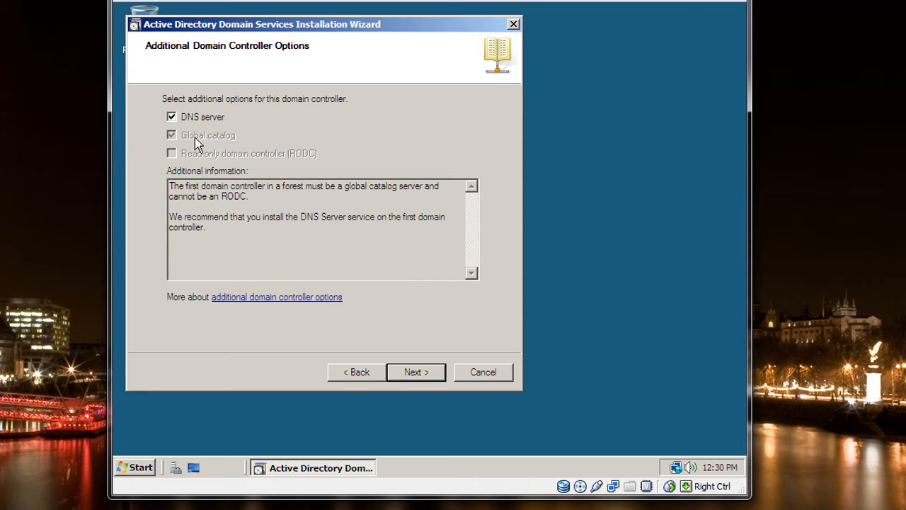
- Accept the DNS server option, choose to assign static IP addresses, and open the Local Area Connection's properties
{"action": "left_click", "coordinate": [413, 373]}
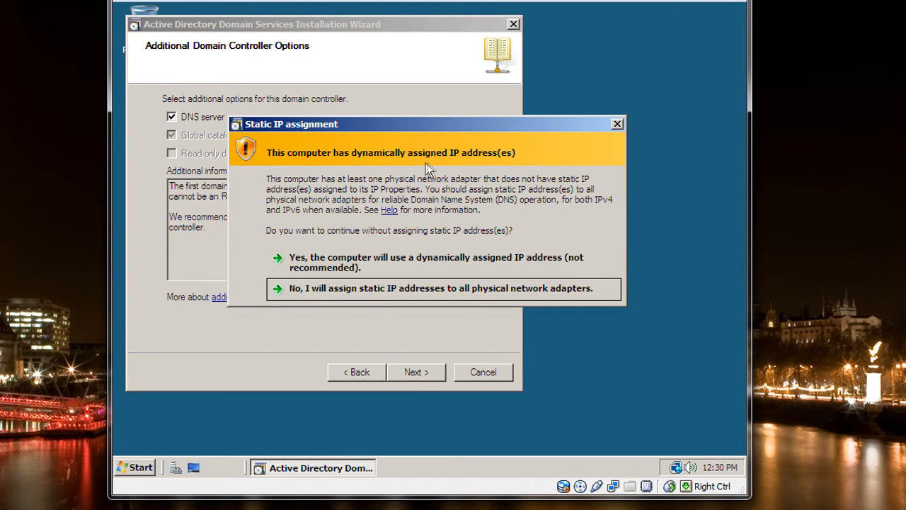
{"action": "left_click", "coordinate": [322, 290]}
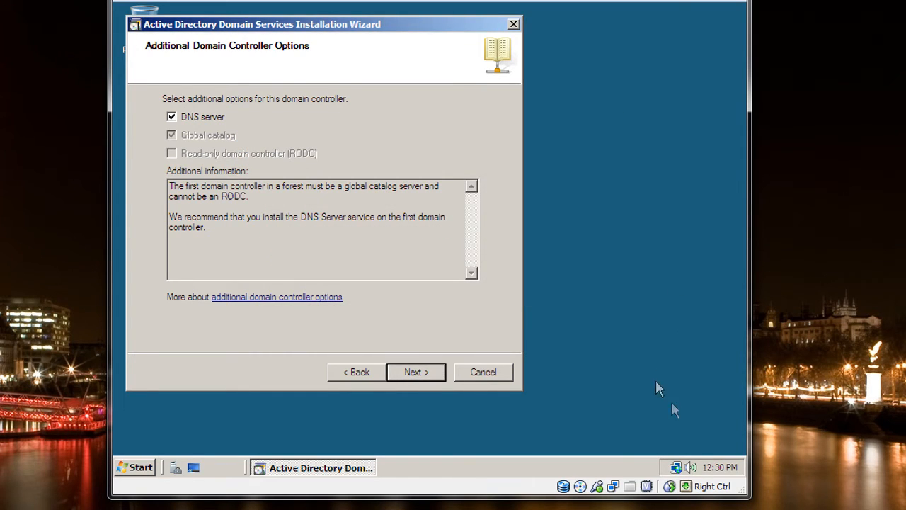
{"action": "right_click", "coordinate": [675, 468]}
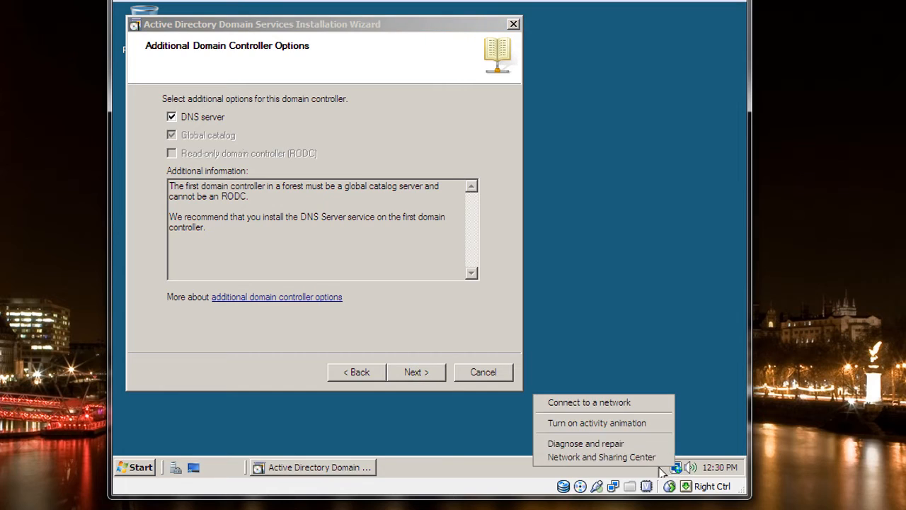
{"action": "left_click", "coordinate": [638, 457]}
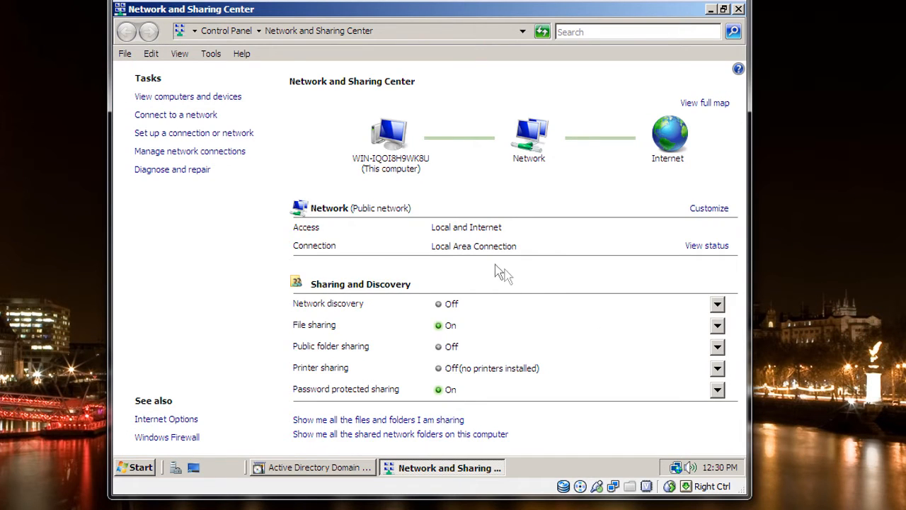
{"action": "left_click", "coordinate": [200, 152]}
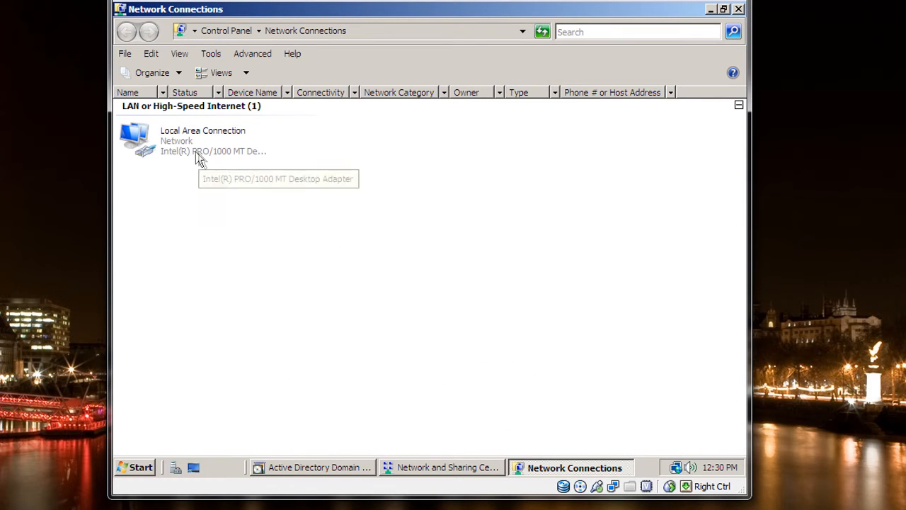
{"action": "left_click", "coordinate": [188, 151]}
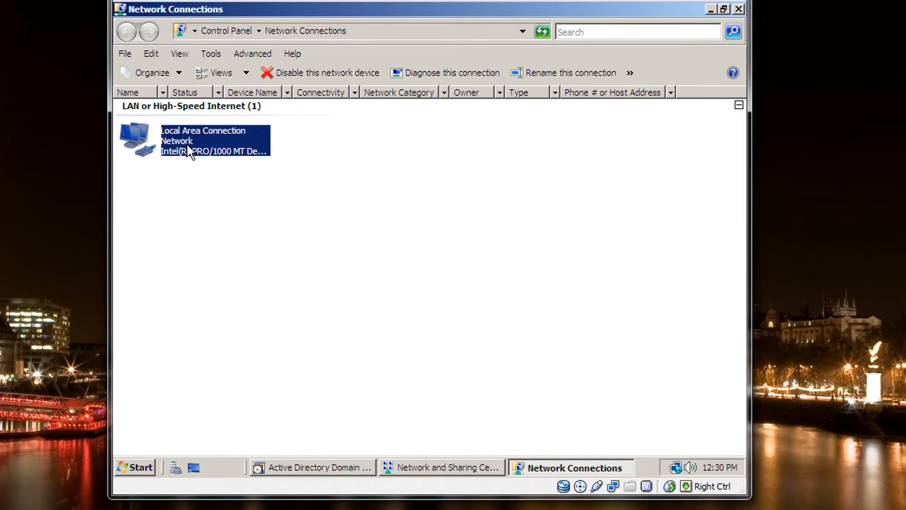
{"action": "right_click", "coordinate": [188, 151]}
{"action": "left_click", "coordinate": [208, 273]}
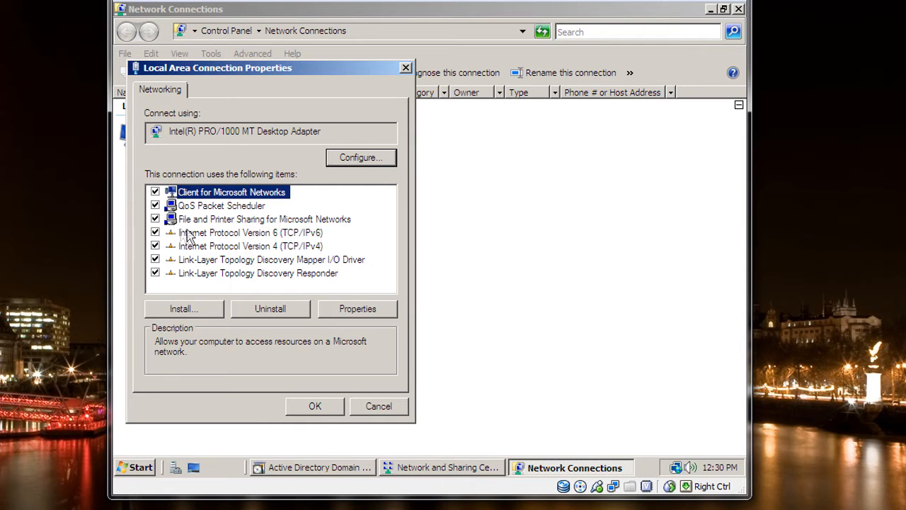
- Disable Internet Protocol Version 6 for the Local Area Connection and open the Internet Protocol Version 4 properties
{"action": "left_click", "coordinate": [155, 232]}
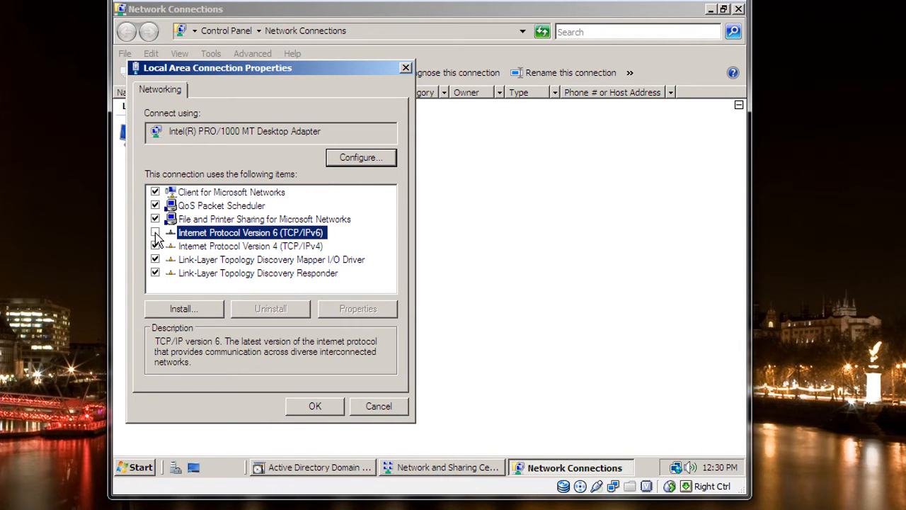
{"action": "left_click", "coordinate": [204, 250]}
{"action": "left_click", "coordinate": [374, 309]}
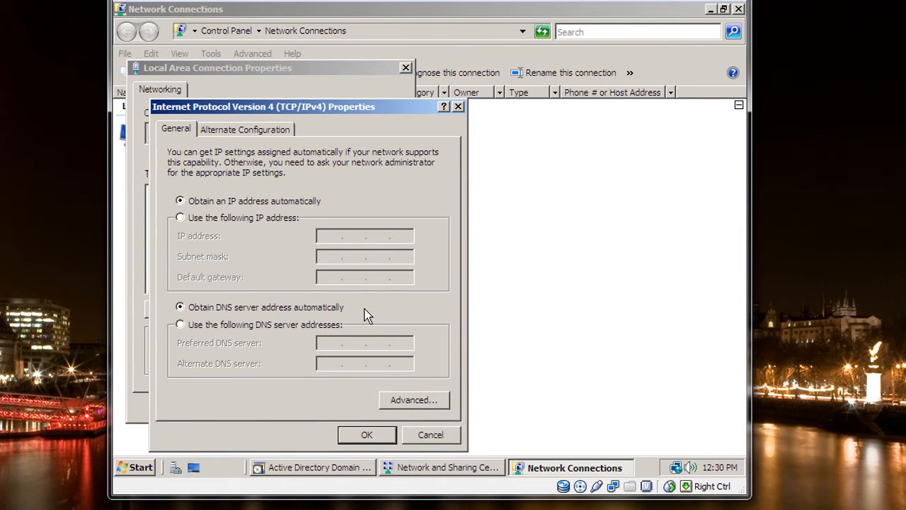
- Assign the static IP address 192.168.1.1 with subnet mask 255.255.255.0, leaving the default gateway empty
{"action": "left_click", "coordinate": [209, 219]}
{"action": "left_click", "coordinate": [333, 236]}
{"action": "type", "text": "192 . 168 . "}
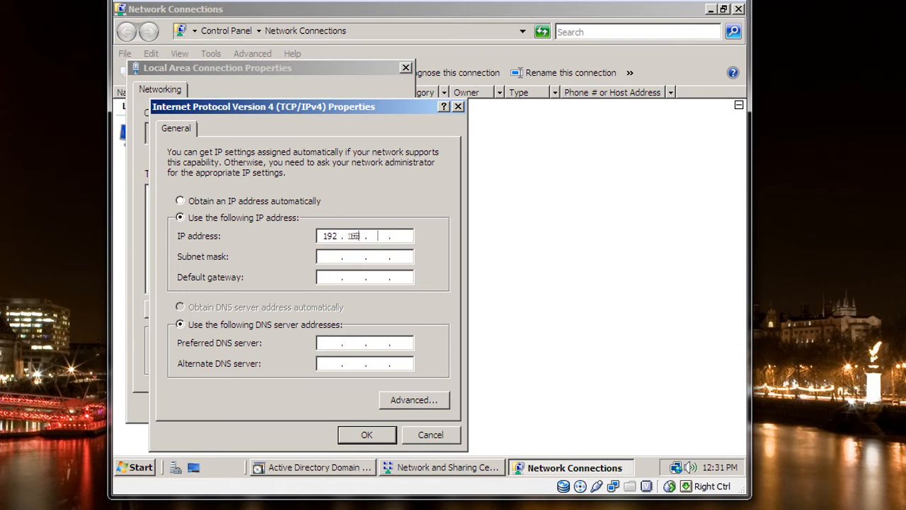
{"action": "type", "text": "1 . 1"}
{"action": "key", "text": "Tab"}
{"action": "key", "text": "Tab"}
{"action": "key", "text": "Tab"}
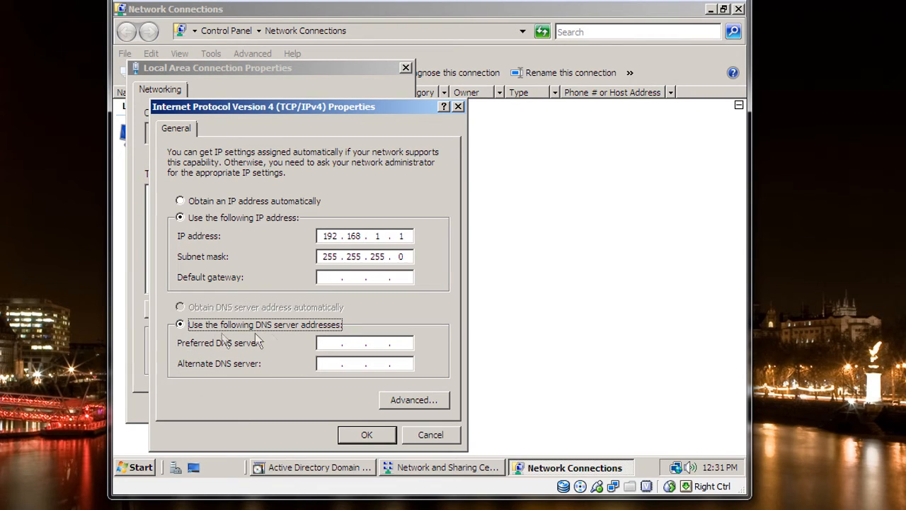
- Set the preferred DNS server to 127.0.0.1 and accept the IPv4 settings
{"action": "left_click", "coordinate": [332, 344]}
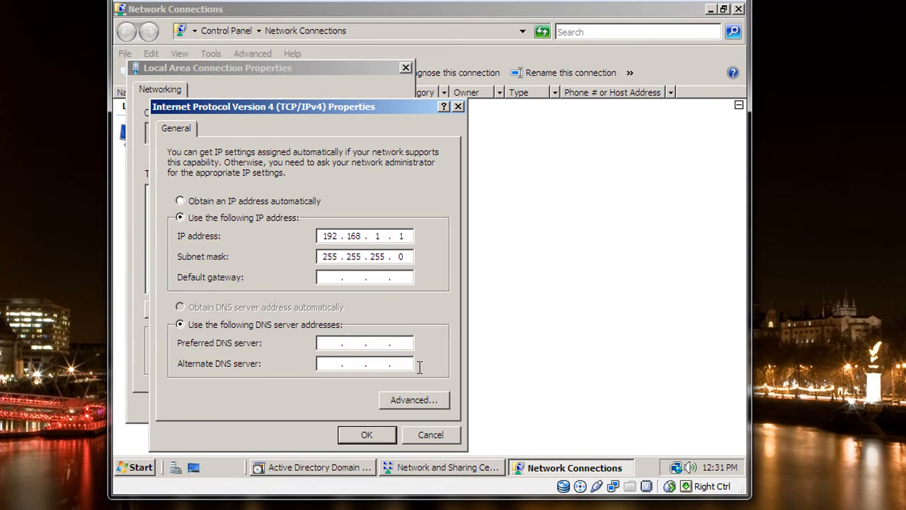
{"action": "type", "text": "127 . 0 . 0 . 1"}
{"action": "left_click", "coordinate": [386, 436]}
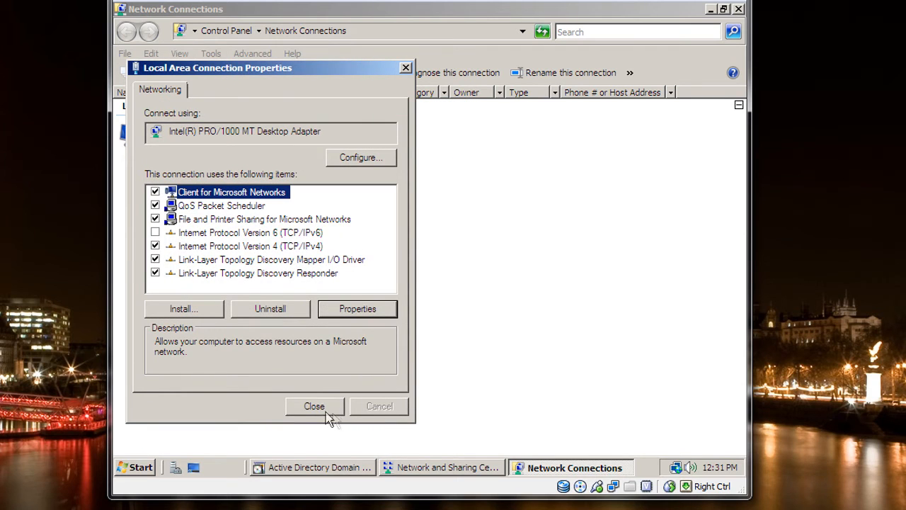
- Close the Local Area Connection properties and both network windows to return to the domain services installation wizard
{"action": "left_click", "coordinate": [319, 408]}
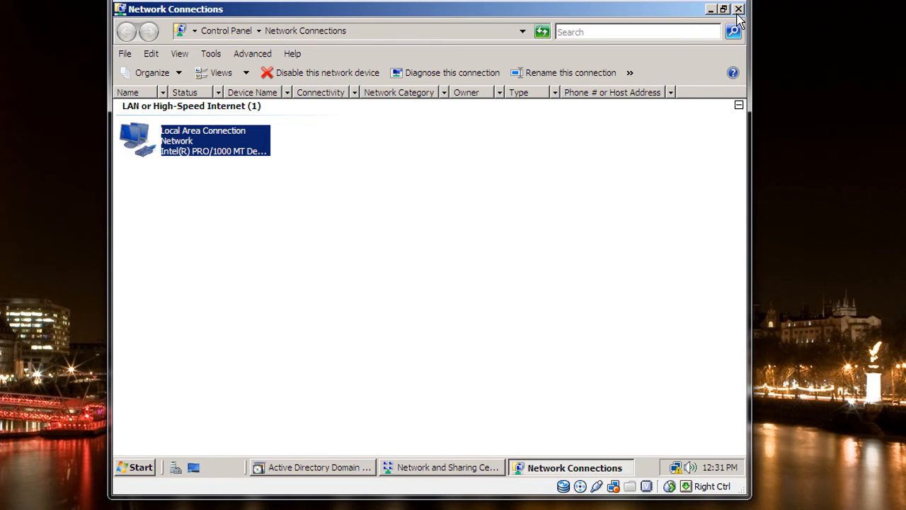
{"action": "left_click", "coordinate": [738, 13]}
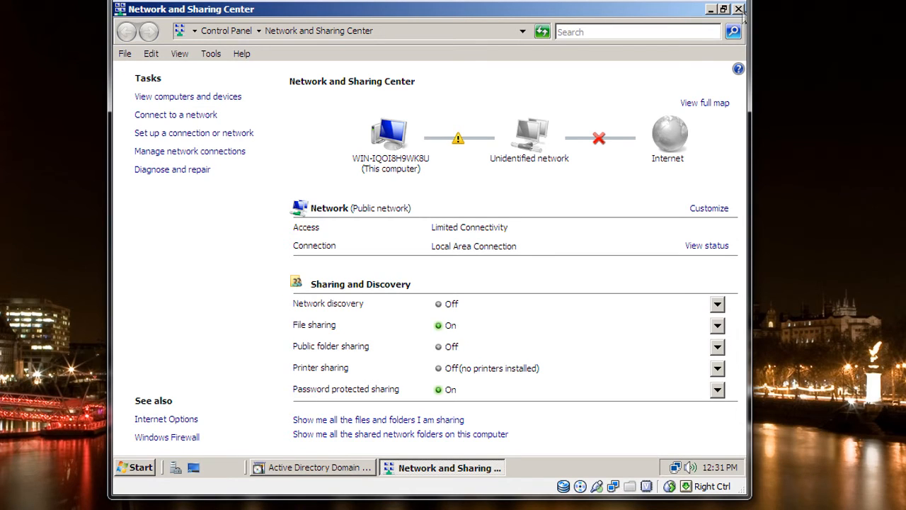
{"action": "left_click", "coordinate": [738, 14]}
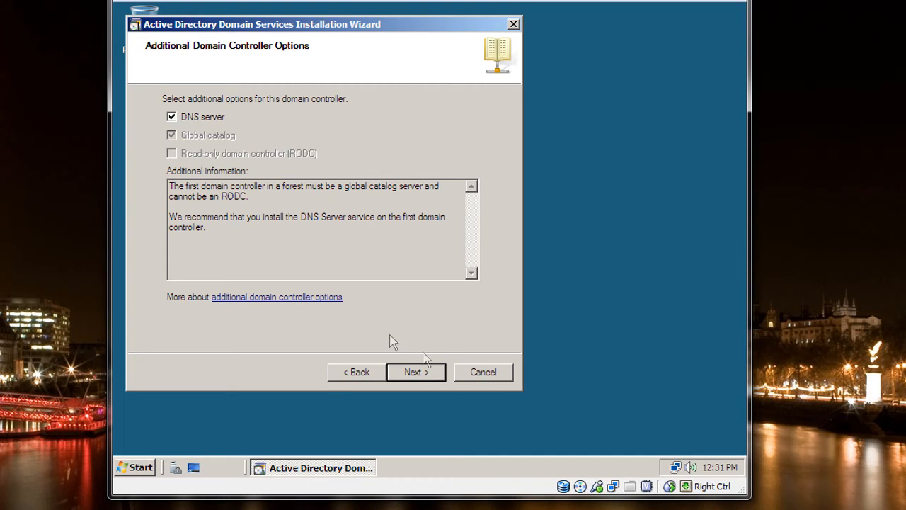
- Continue the domain controller setup without a DNS delegation and accept the default database, log files and SYSVOL folders
{"action": "left_click", "coordinate": [418, 371]}
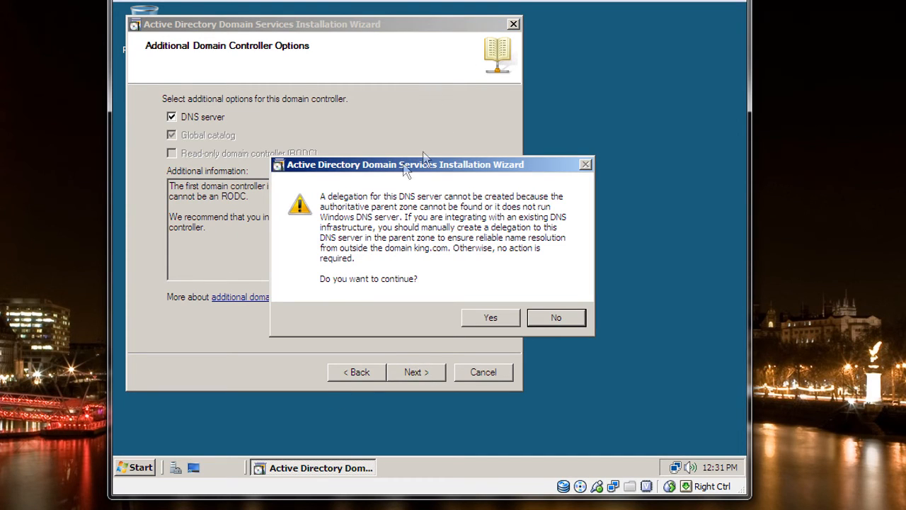
{"action": "left_click", "coordinate": [485, 319]}
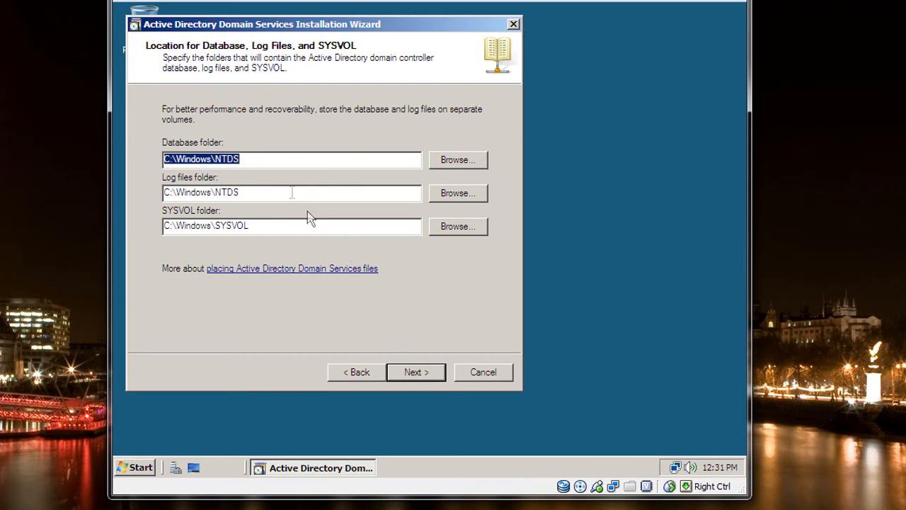
{"action": "left_click", "coordinate": [410, 373]}
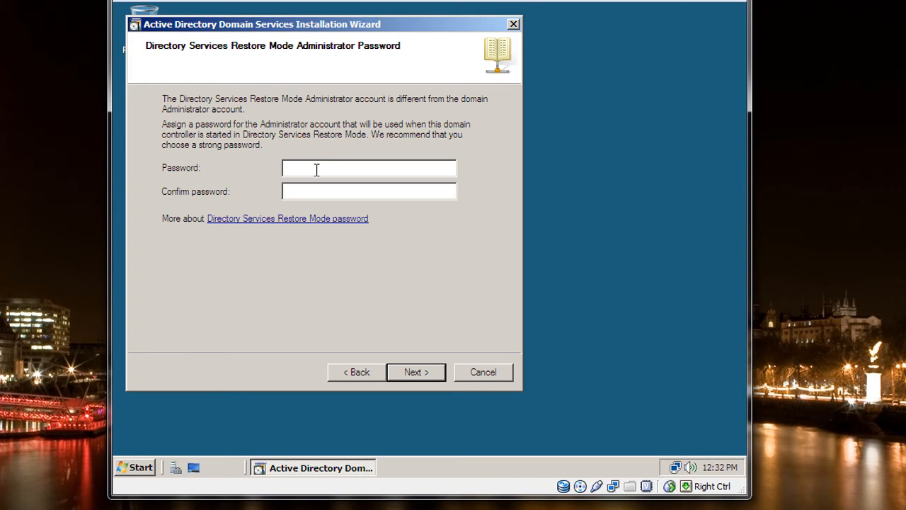
- Enter and confirm the Directory Services Restore Mode administrator password, and proceed to the summary
{"action": "type", "text": "•••••"}
{"action": "left_click", "coordinate": [414, 373]}
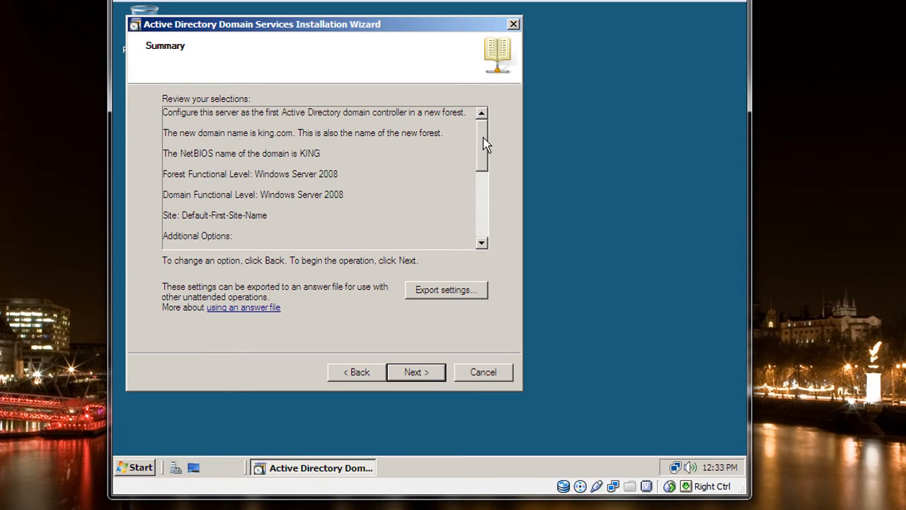
- Review the summary, run the Active Directory Domain Services installation, finish the wizard and restart the computer
{"action": "mouse_move", "coordinate": [484, 143]}
{"action": "left_mouse_down"}
{"action": "mouse_move", "coordinate": [481, 212]}
{"action": "mouse_move", "coordinate": [471, 178]}
{"action": "mouse_move", "coordinate": [479, 137]}
{"action": "left_mouse_up"}
{"action": "left_click", "coordinate": [416, 374]}
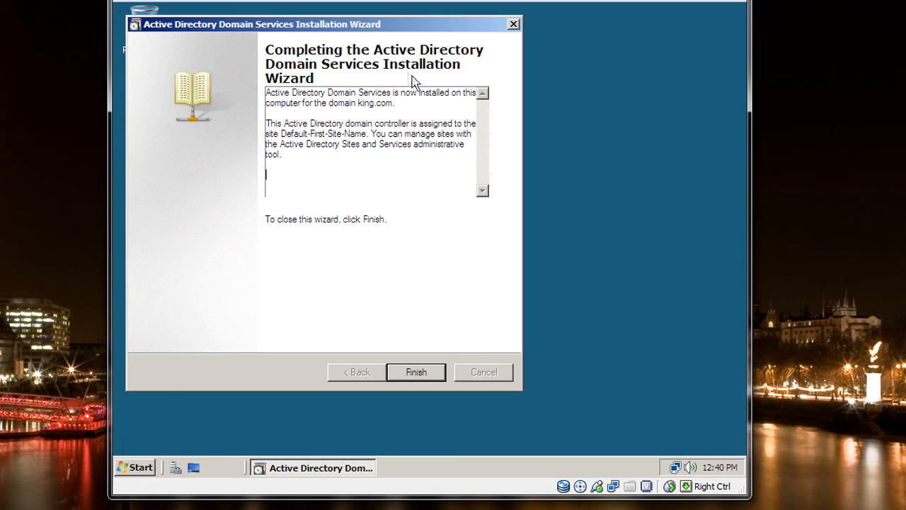
{"action": "left_click", "coordinate": [403, 374]}
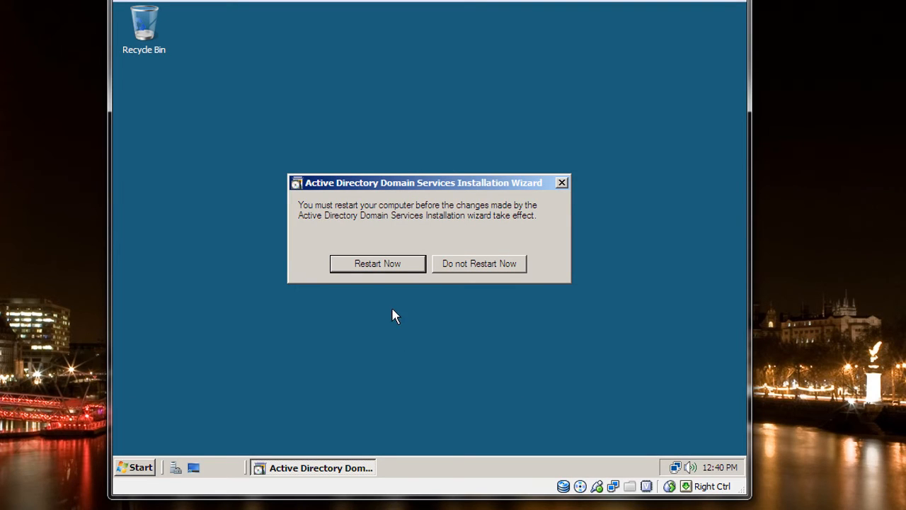
{"action": "left_click", "coordinate": [361, 269]}
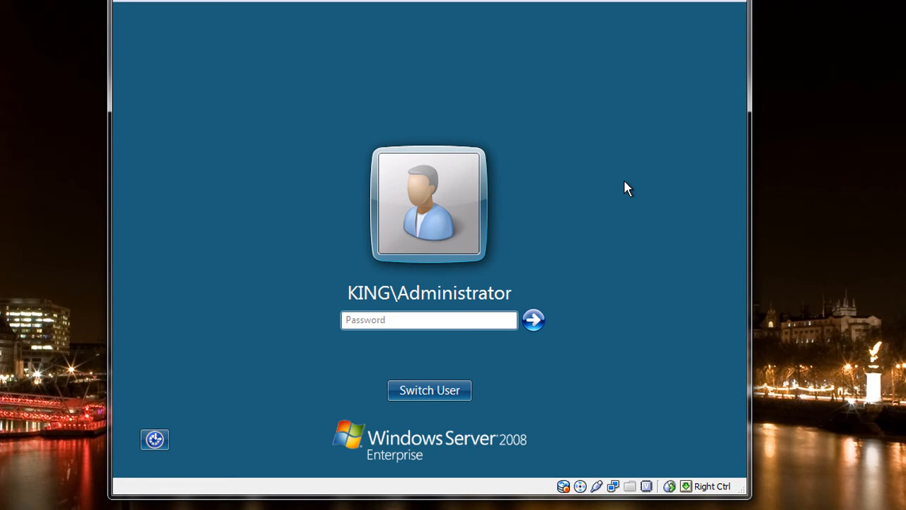
- Log on as the KING domain administrator by entering the account password
{"action": "type", "text": "••••••••••"}
{"action": "key", "text": "Return"}
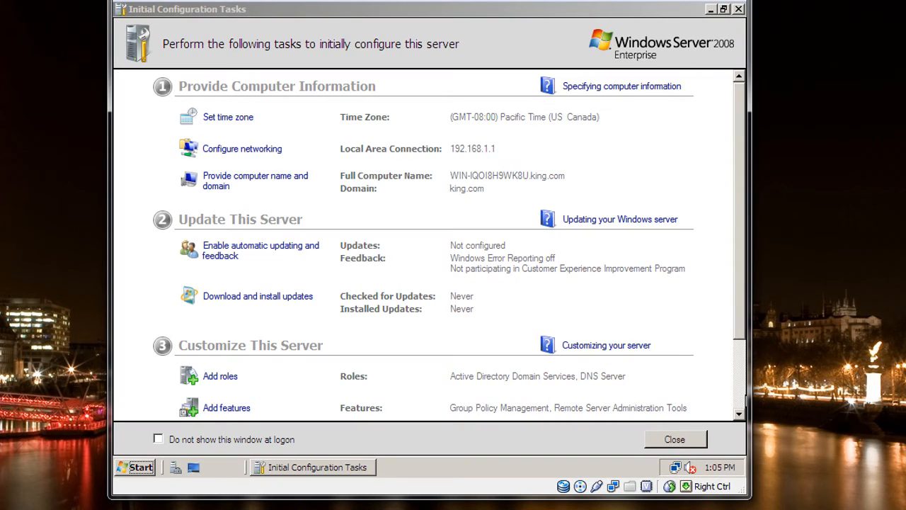
- Close Initial Configuration Tasks, open Server Manager and expand its Roles
{"action": "left_click", "coordinate": [738, 9]}
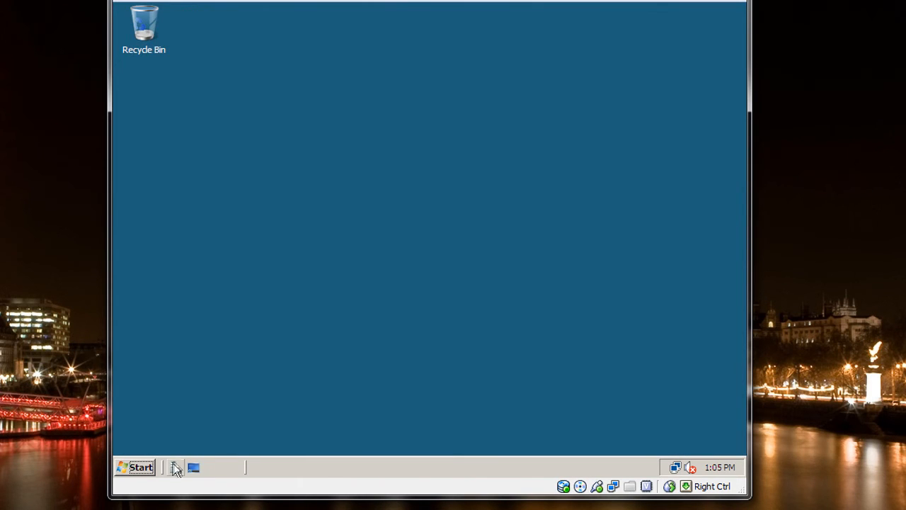
{"action": "left_click", "coordinate": [176, 468]}
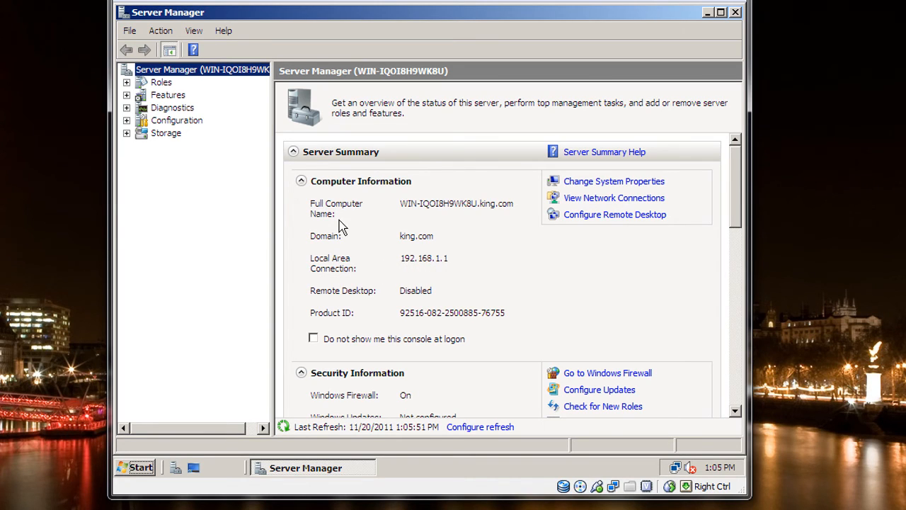
{"action": "left_click", "coordinate": [127, 83]}
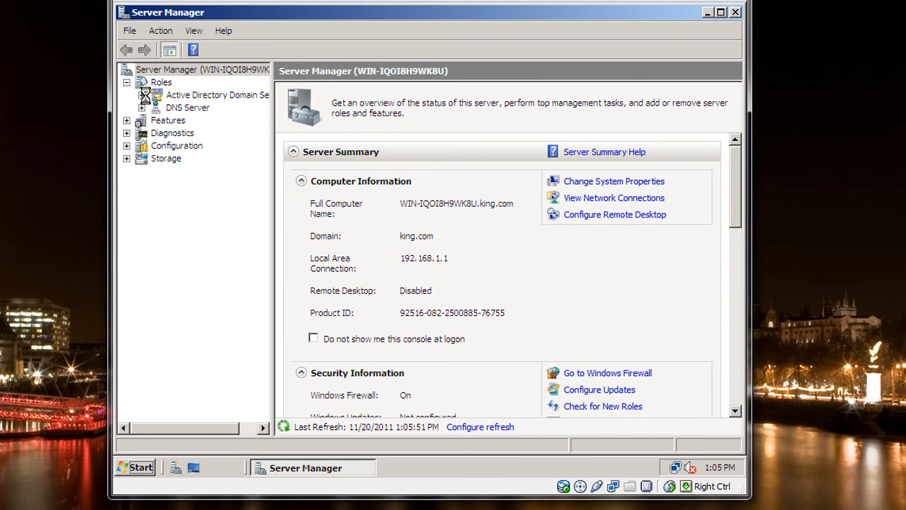
- Examine the containers of the king.com domain in Active Directory Users and Computers, including the Users container
{"action": "left_click", "coordinate": [142, 94]}
{"action": "left_click", "coordinate": [157, 107]}
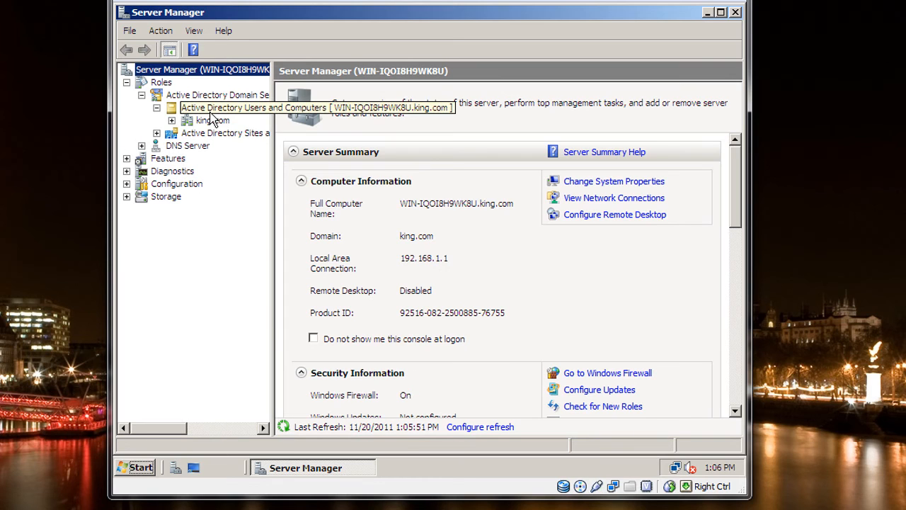
{"action": "left_click", "coordinate": [171, 123]}
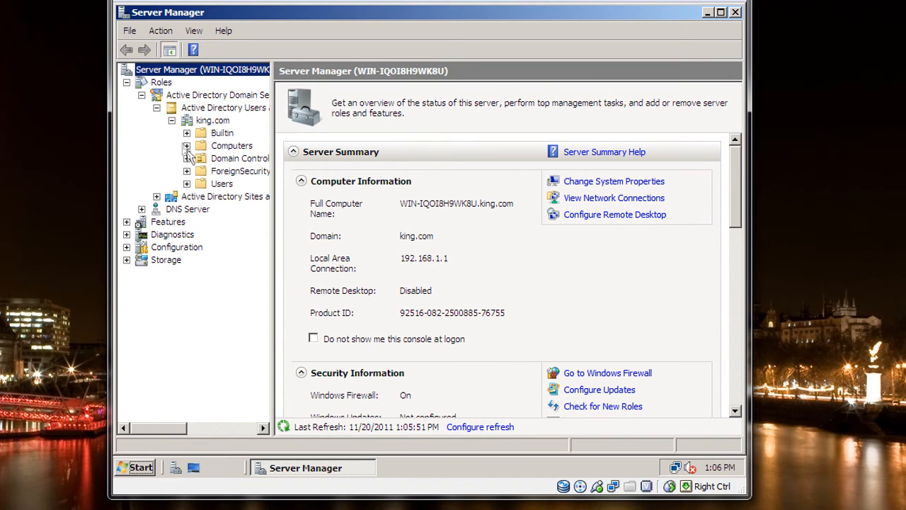
{"action": "left_click", "coordinate": [220, 184]}
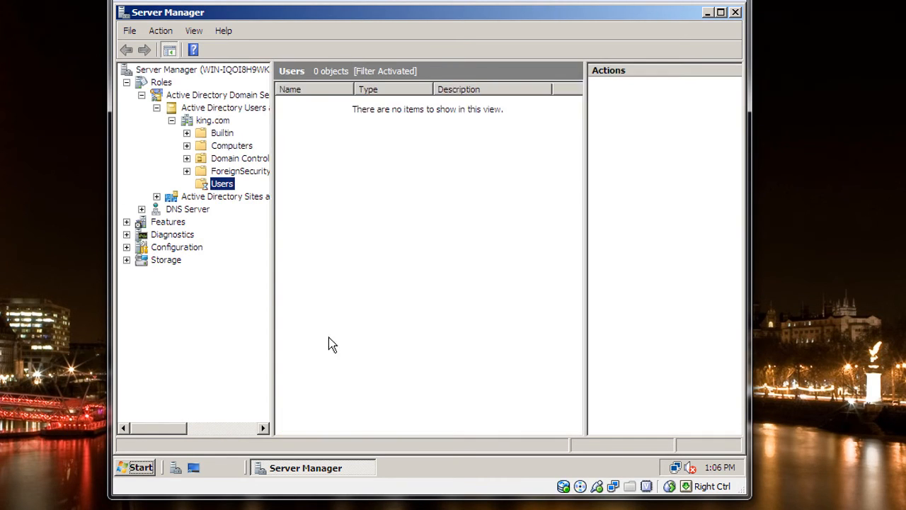
{"action": "left_click", "coordinate": [172, 121]}
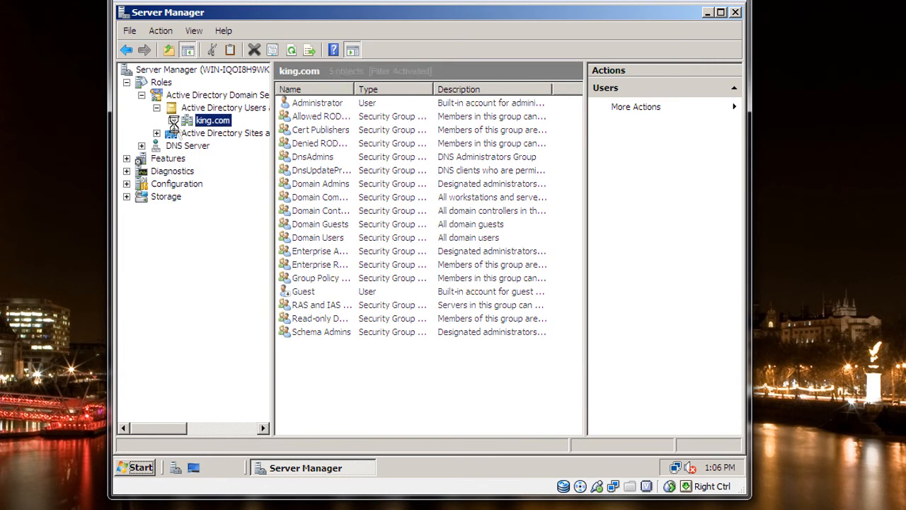
- Examine the DNS server's forward lookup zones and the records in the king.com zone
{"action": "left_click", "coordinate": [142, 145]}
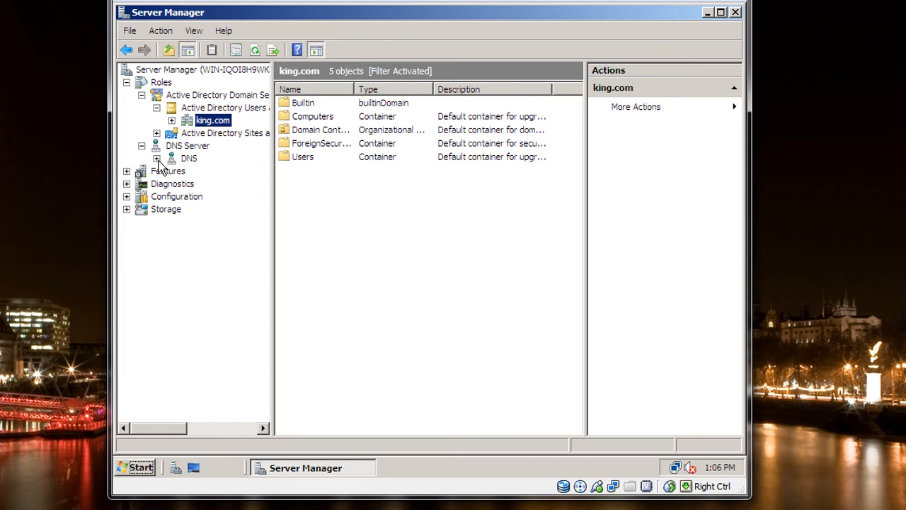
{"action": "left_click", "coordinate": [157, 158]}
{"action": "left_click", "coordinate": [171, 171]}
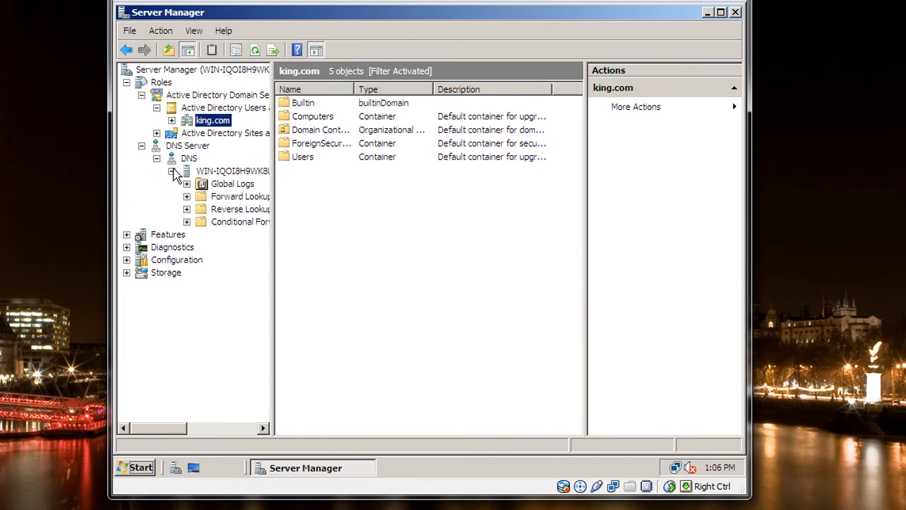
{"action": "left_click", "coordinate": [231, 198]}
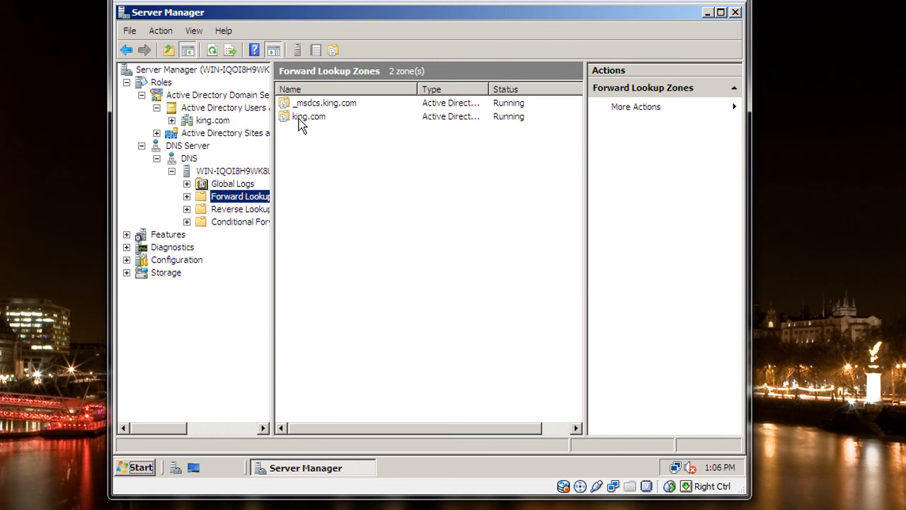
{"action": "double_click", "coordinate": [300, 120]}
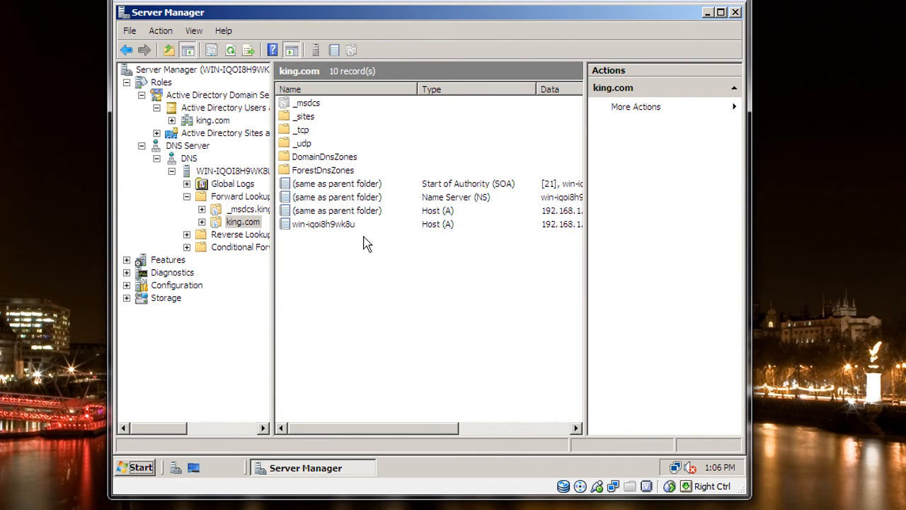
- Begin a new primary IPv4 reverse lookup zone, stored in Active Directory and replicated to all DNS servers in the king.com domain
{"action": "key", "text": "Down"}
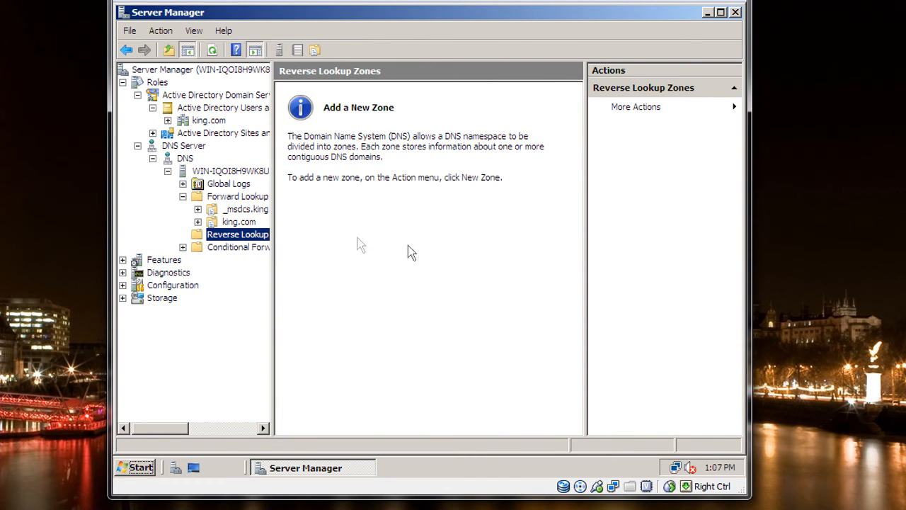
{"action": "right_click", "coordinate": [222, 238]}
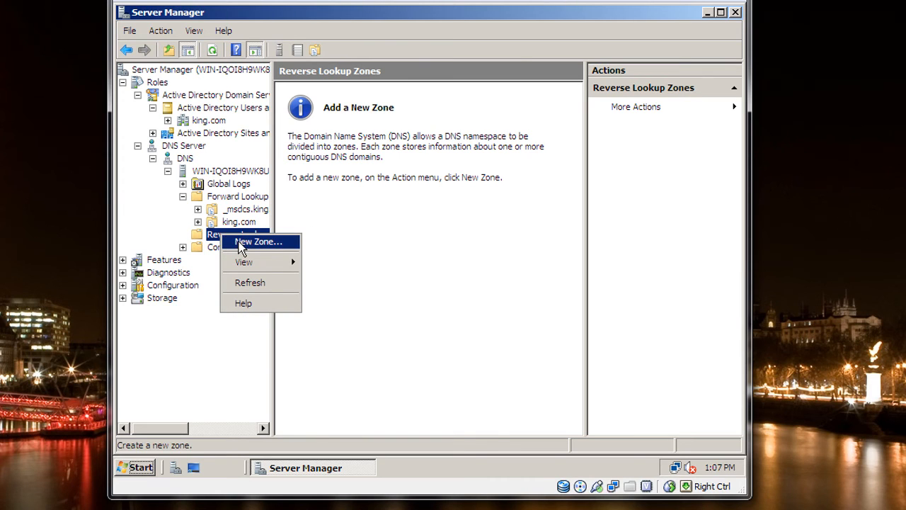
{"action": "left_click", "coordinate": [240, 241]}
{"action": "left_click", "coordinate": [431, 305]}
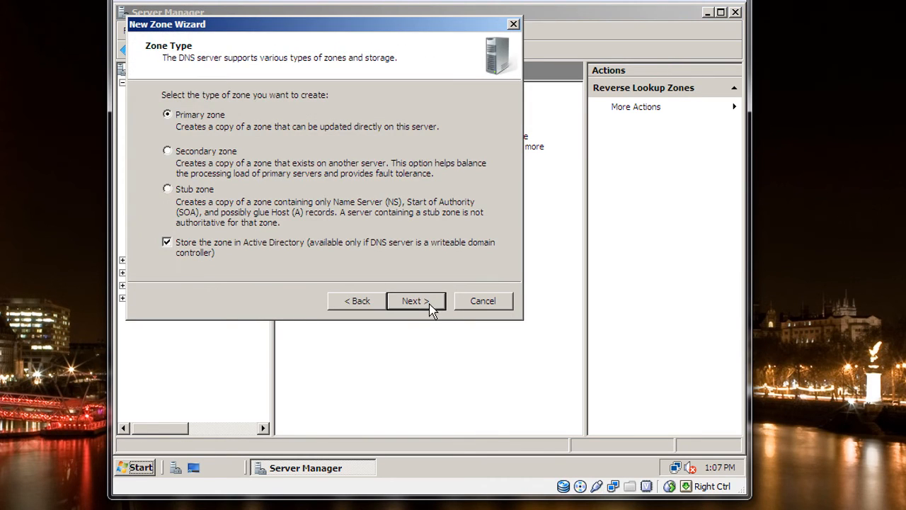
{"action": "left_click", "coordinate": [412, 300]}
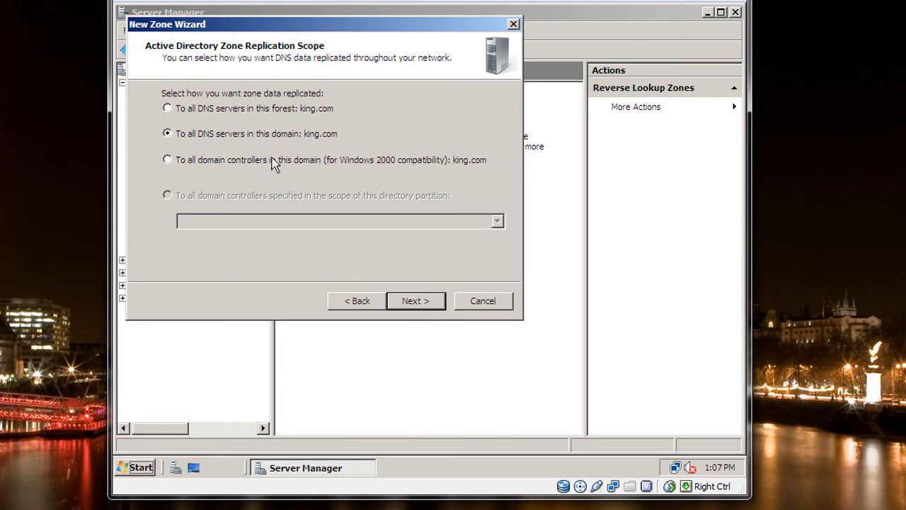
{"action": "left_click", "coordinate": [428, 306]}
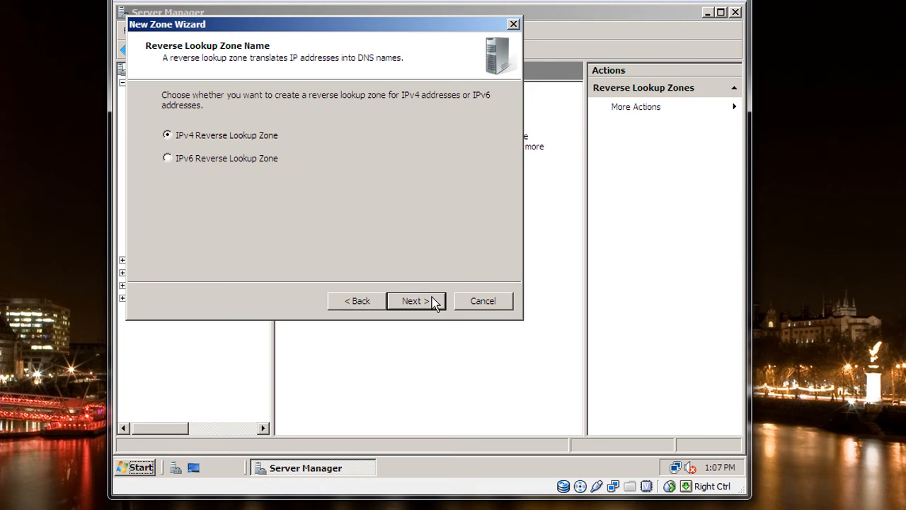
{"action": "left_click", "coordinate": [434, 301]}
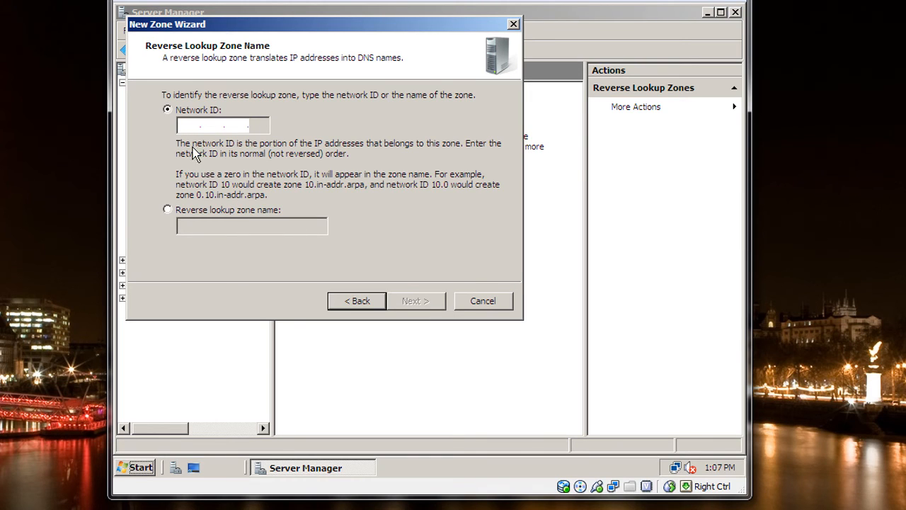
- Set the reverse zone's network ID to 192.168.1, allow only secure dynamic updates, and create the zone
{"action": "left_click", "coordinate": [189, 125]}
{"action": "type", "text": "192.168.1"}
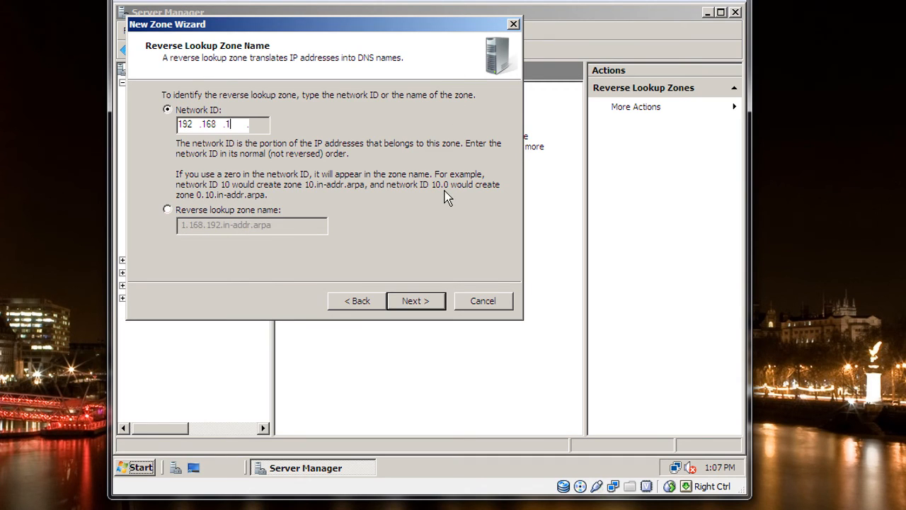
{"action": "left_click", "coordinate": [419, 304]}
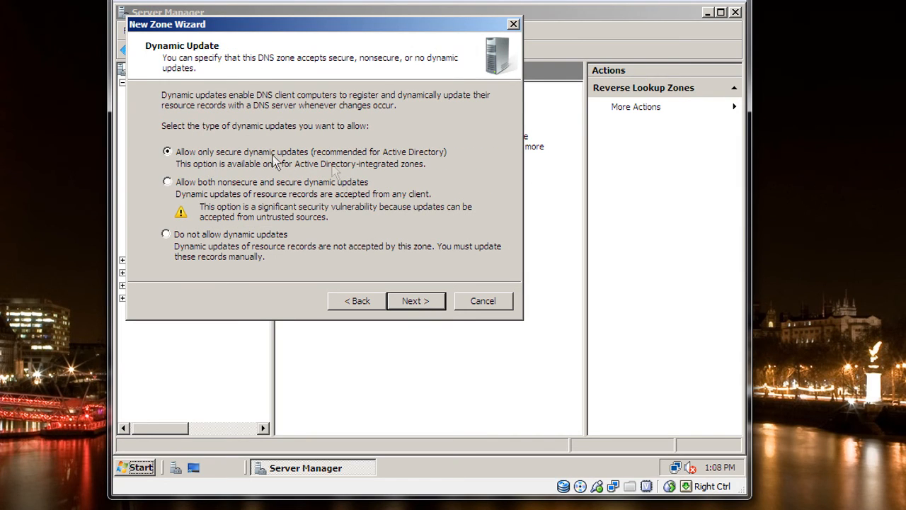
{"action": "left_click", "coordinate": [409, 304]}
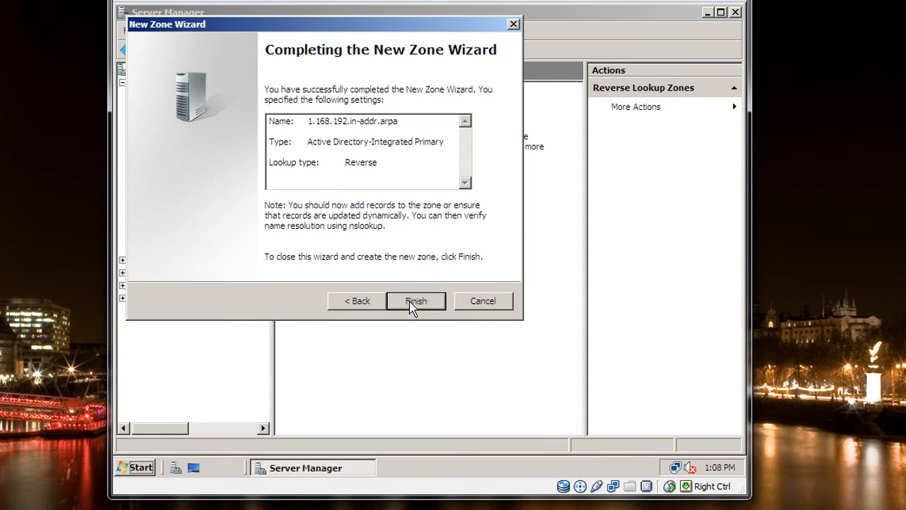
{"action": "left_click", "coordinate": [414, 302]}
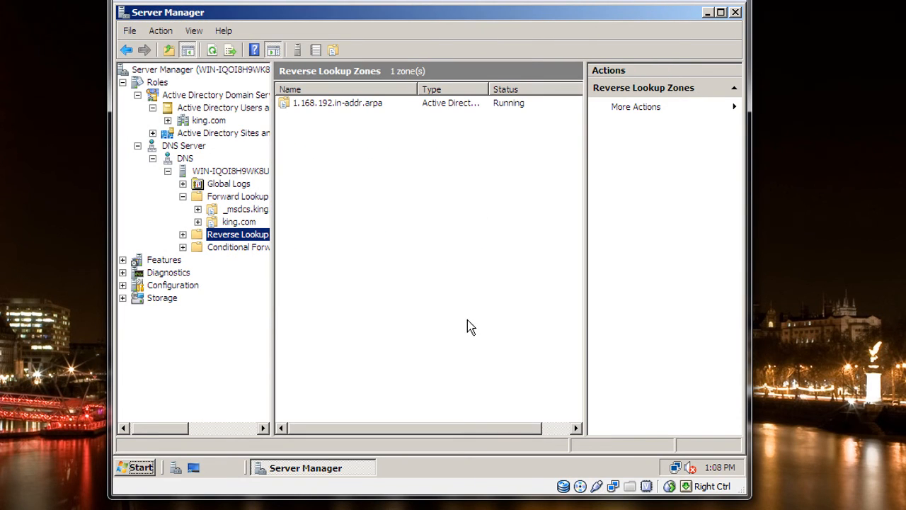
- Examine the records in the 1.168.192.in-addr.arpa zone and select the server's host record win-iqoi8h9wk8u in the king.com forward zone
{"action": "left_click", "coordinate": [183, 234]}
{"action": "left_click", "coordinate": [232, 247]}
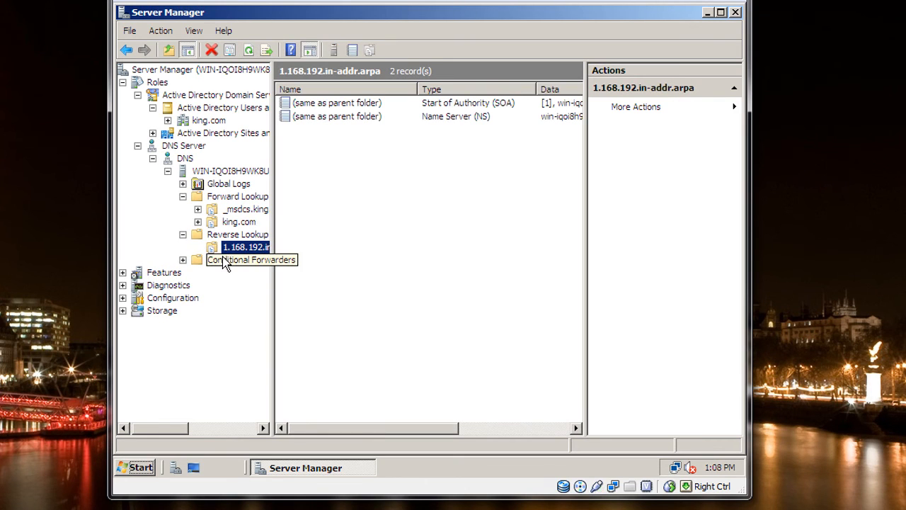
{"action": "left_click", "coordinate": [237, 222]}
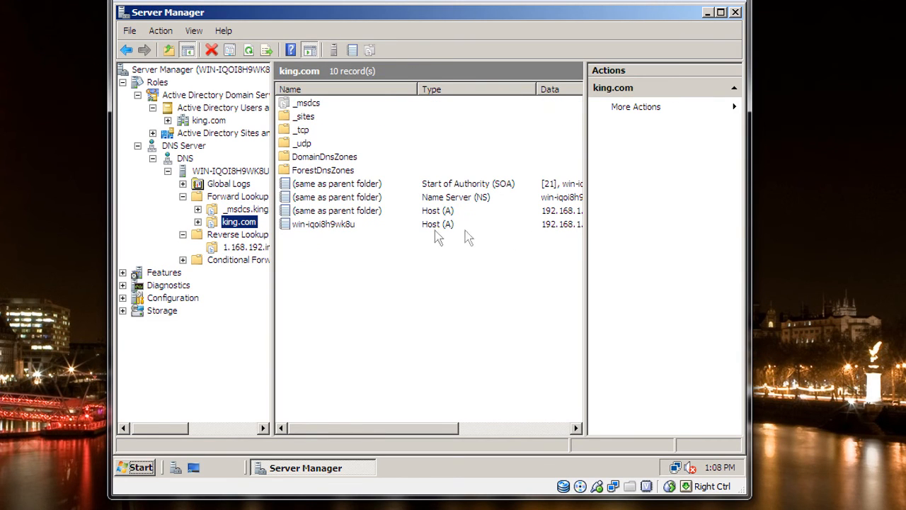
{"action": "left_click", "coordinate": [332, 233]}
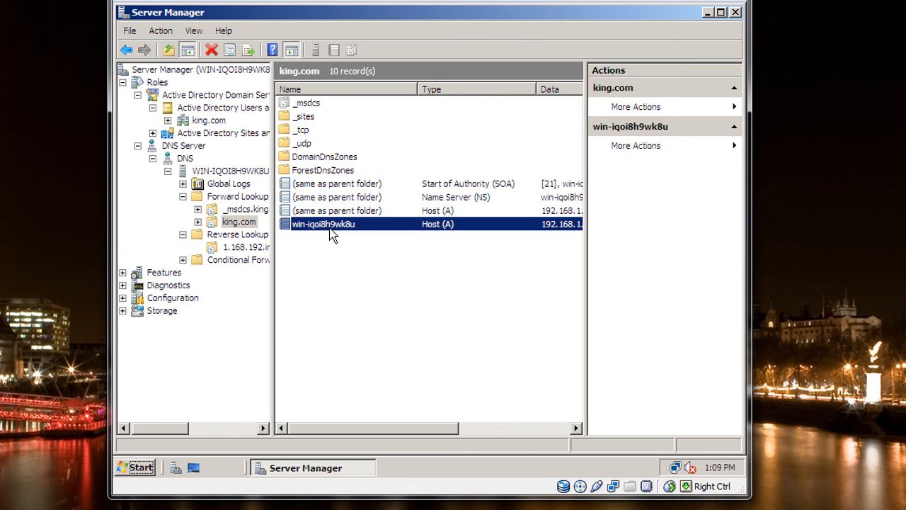
- Enable updating of the associated pointer (PTR) record for the win-iqoi8h9wk8u host record in the king.com zone
{"action": "left_click", "coordinate": [249, 247]}
{"action": "left_click", "coordinate": [248, 223]}
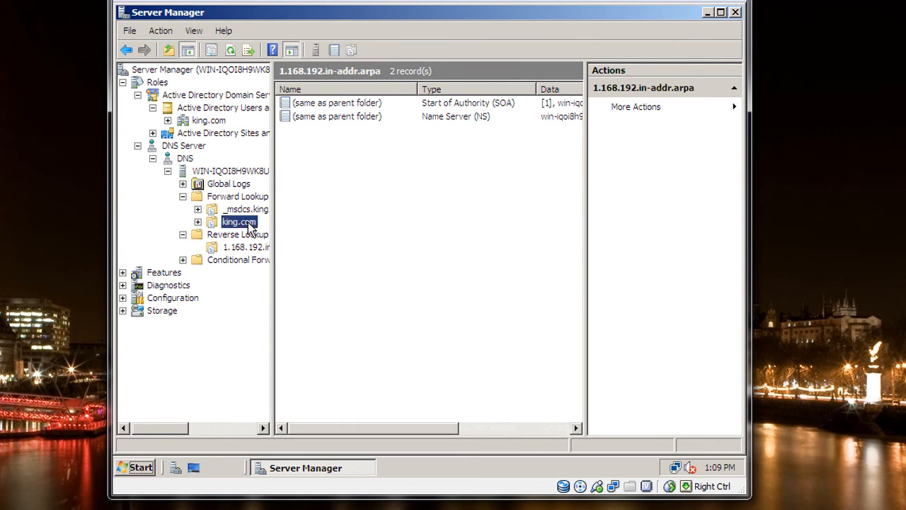
{"action": "left_click", "coordinate": [354, 223]}
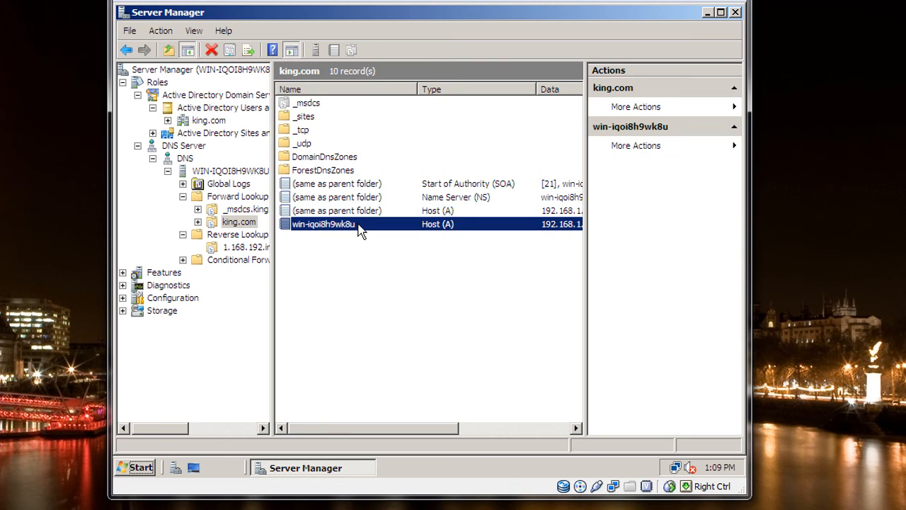
{"action": "right_click", "coordinate": [359, 227]}
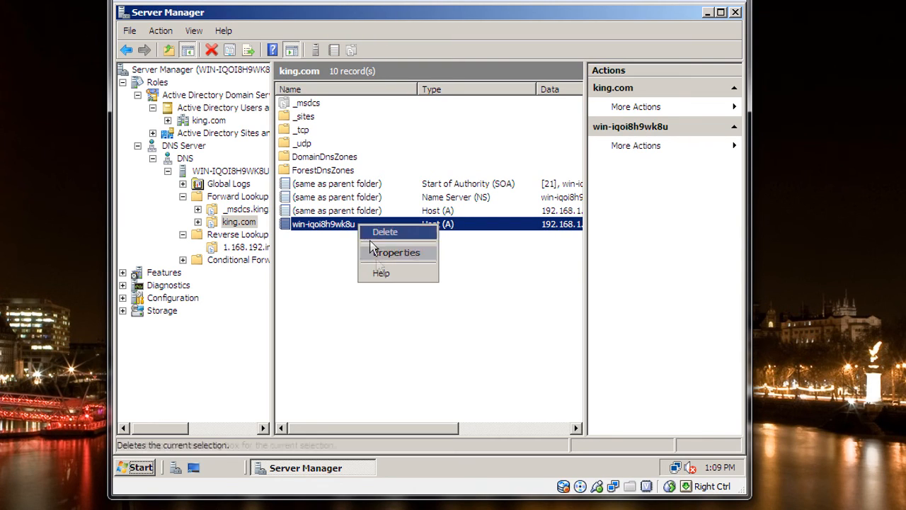
{"action": "left_click", "coordinate": [375, 253]}
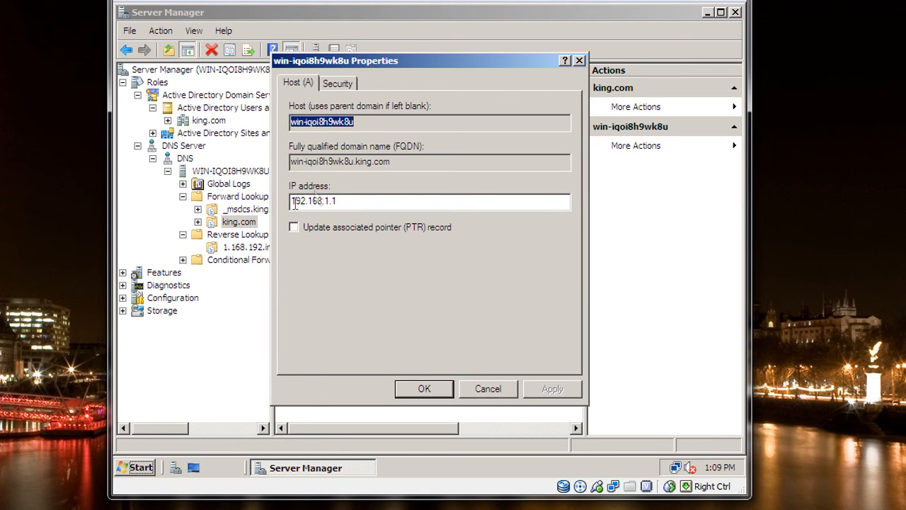
{"action": "left_click", "coordinate": [294, 227]}
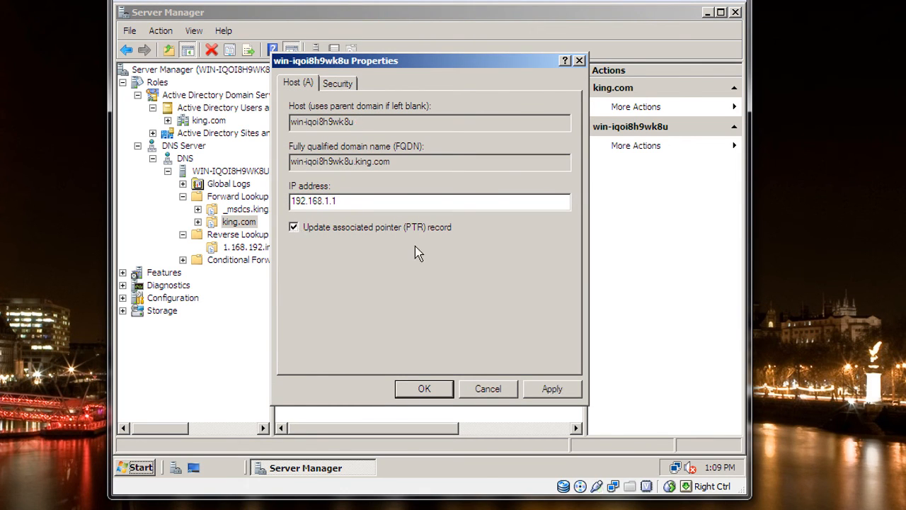
{"action": "left_click", "coordinate": [415, 386]}
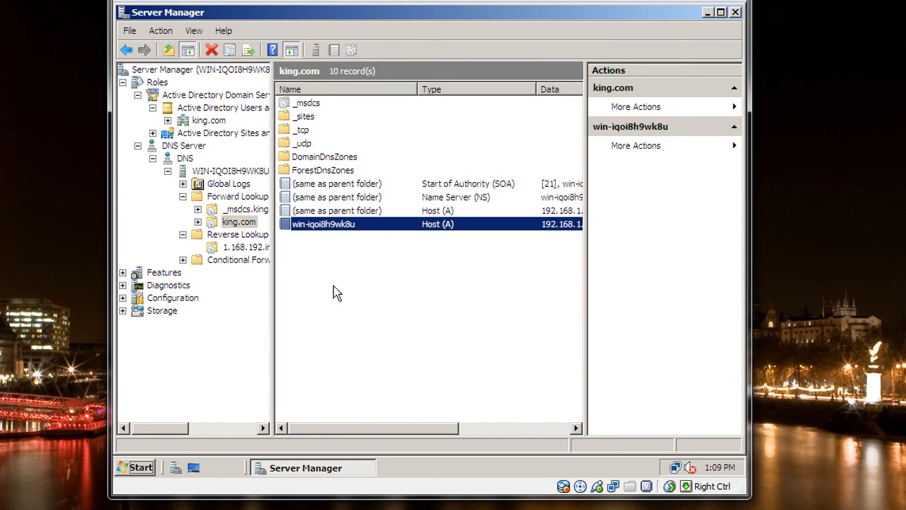
- Refresh the 1.168.192.in-addr.arpa reverse zone and examine its records for the server's pointer entry
{"action": "left_click", "coordinate": [261, 247]}
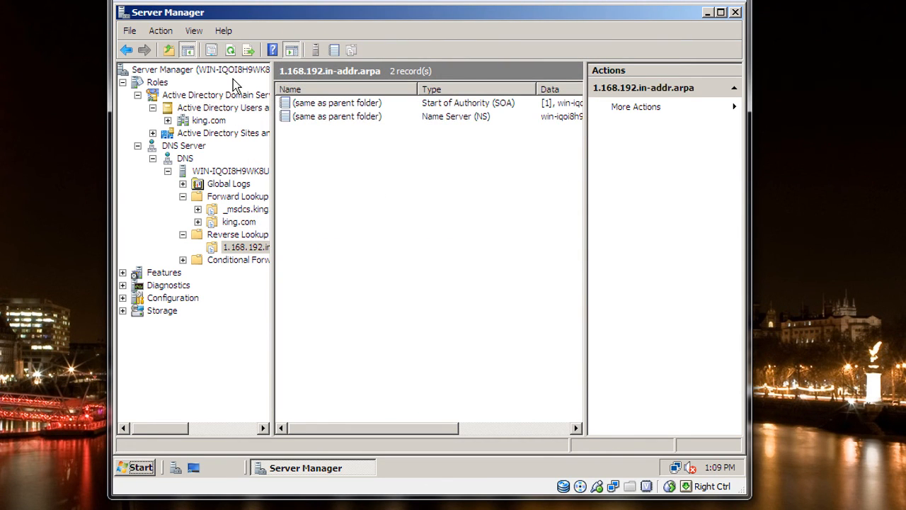
{"action": "left_click", "coordinate": [230, 50]}
{"action": "left_click", "coordinate": [373, 131]}
{"action": "right_click", "coordinate": [373, 131]}
{"action": "left_click", "coordinate": [340, 306]}
{"action": "left_click", "coordinate": [338, 136]}
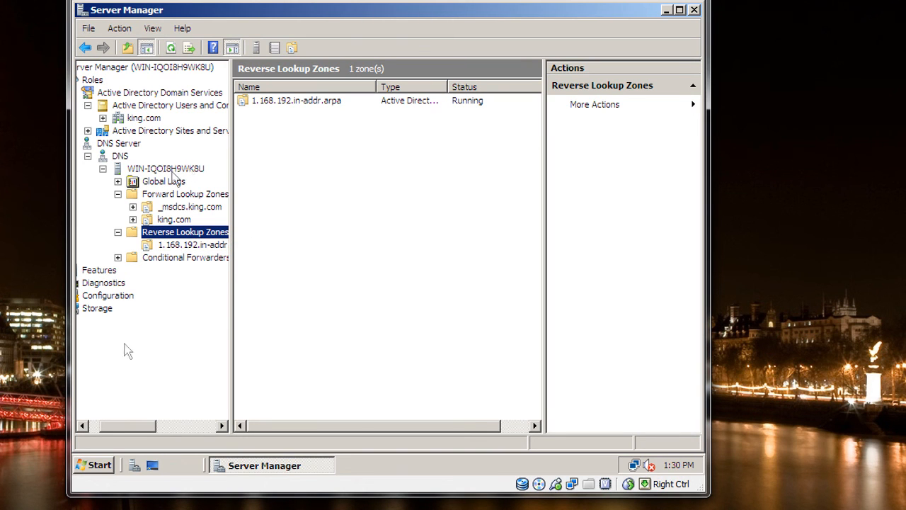
- Open Command Prompt and start nslookup in interactive mode
{"action": "left_click", "coordinate": [89, 470]}
{"action": "left_click", "coordinate": [174, 109]}
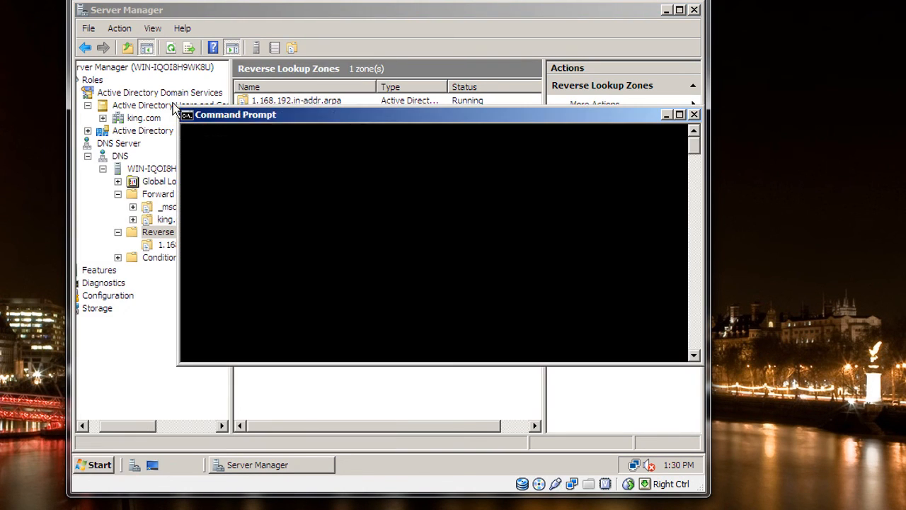
{"action": "type", "text": "nslookup"}
{"action": "key", "text": "Return"}
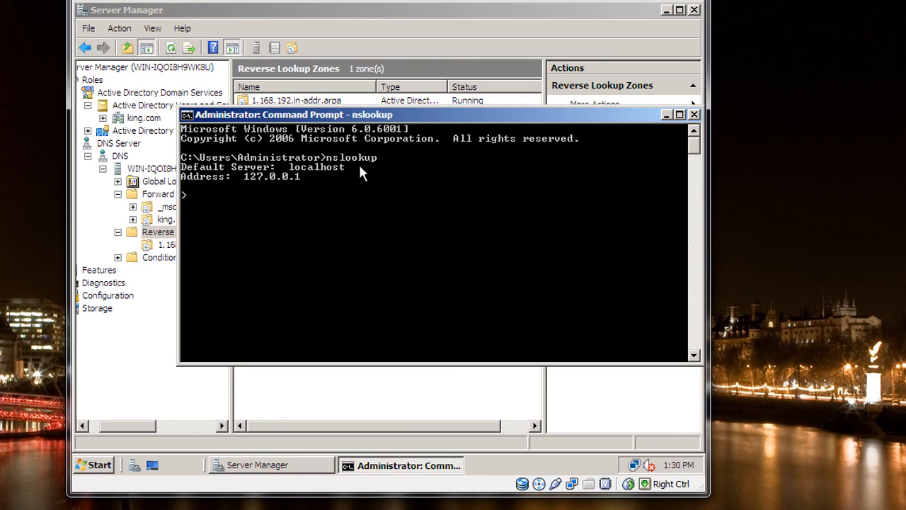
- Run a reverse lookup of 192.168.1.1 in nslookup
{"action": "type", "text": "192.168.1.1"}
{"action": "key", "text": "Return"}
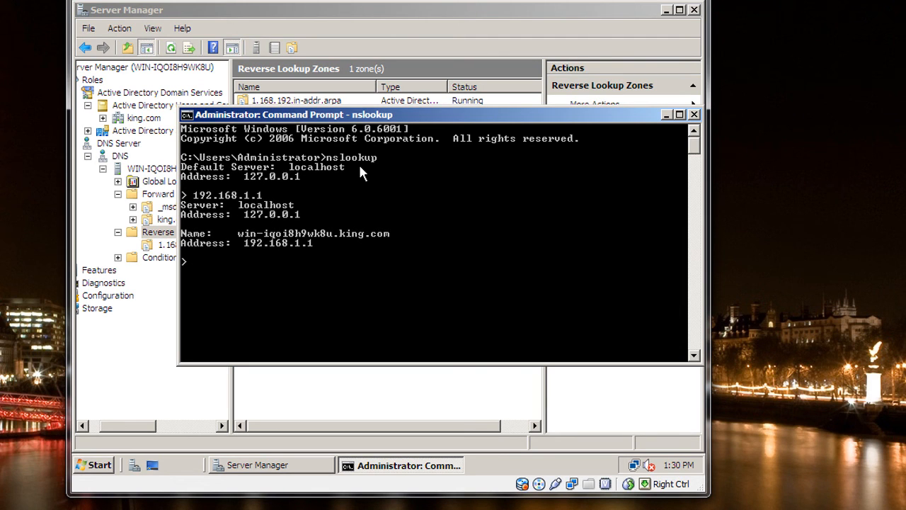
- Return to Server Manager and copy the host name from the properties of king.com's win-iqoi8h9wk8u host record
{"action": "left_click", "coordinate": [481, 16]}
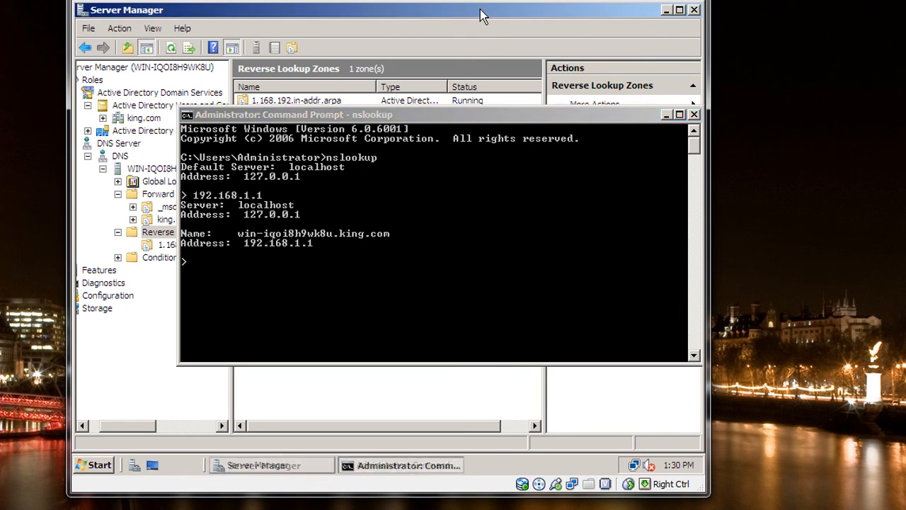
{"action": "left_click", "coordinate": [174, 219]}
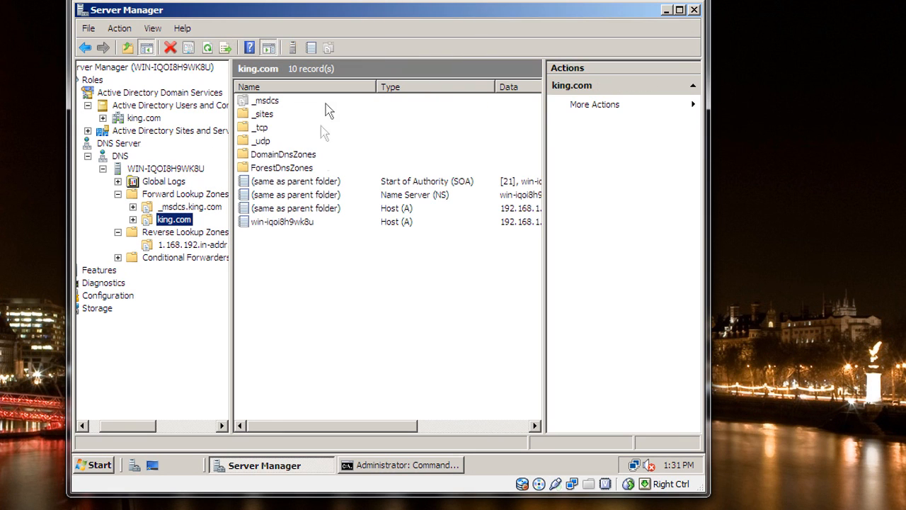
{"action": "double_click", "coordinate": [292, 222]}
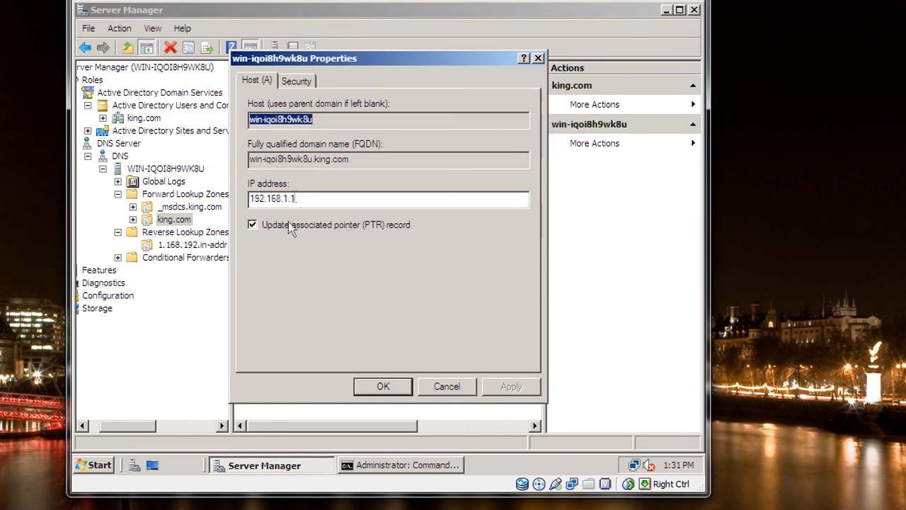
{"action": "right_click", "coordinate": [290, 119]}
{"action": "left_click", "coordinate": [317, 153]}
{"action": "left_click", "coordinate": [538, 58]}
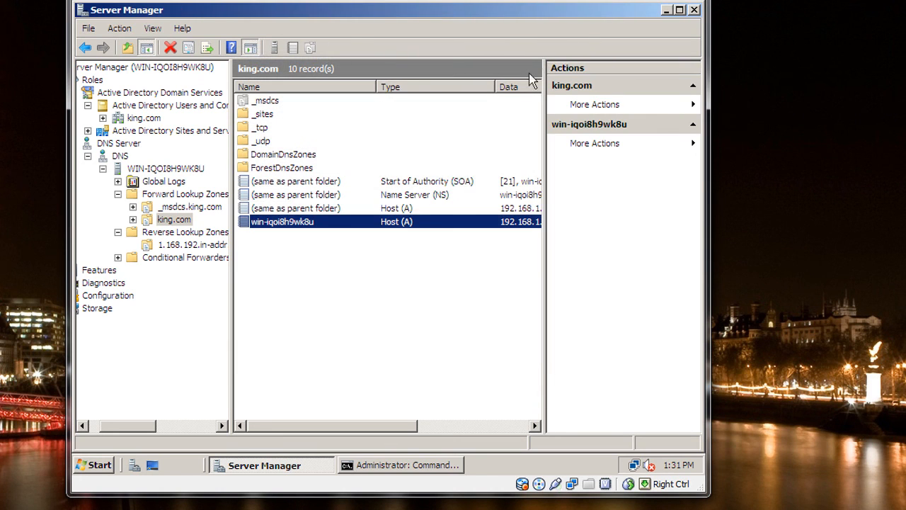
- Switch back to Command Prompt, look up the copied host name win-iqoi8h9wk8u in nslookup, and close the window
{"action": "left_click", "coordinate": [394, 465]}
{"action": "right_click", "coordinate": [276, 267]}
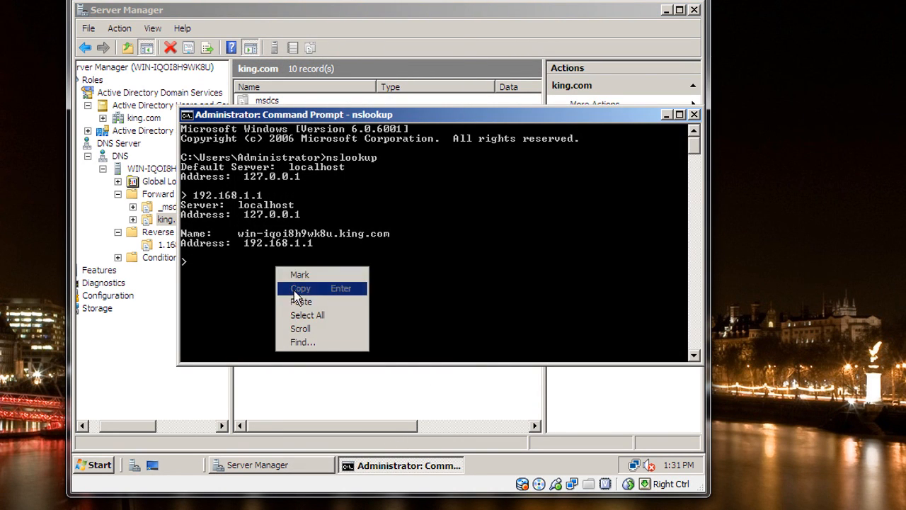
{"action": "left_click", "coordinate": [301, 301]}
{"action": "key", "text": "Return"}
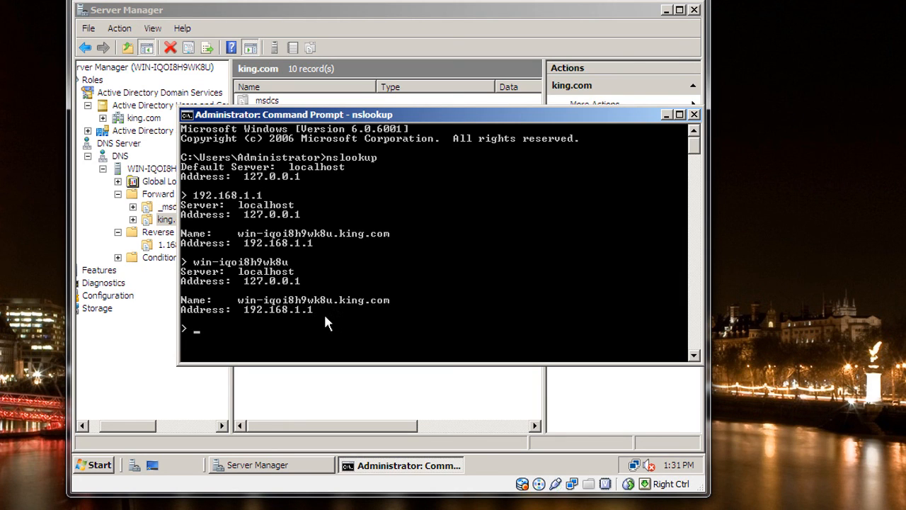
{"action": "left_click", "coordinate": [695, 116]}
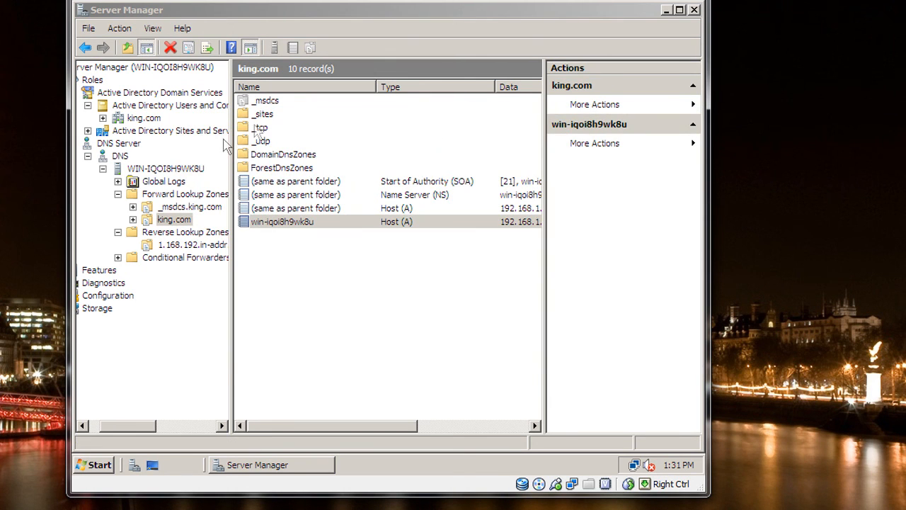
- Launch nslookup directly from the DNS server node WIN-IQOI8H9WK8U in Server Manager
{"action": "left_click", "coordinate": [166, 168]}
{"action": "right_click", "coordinate": [164, 166]}
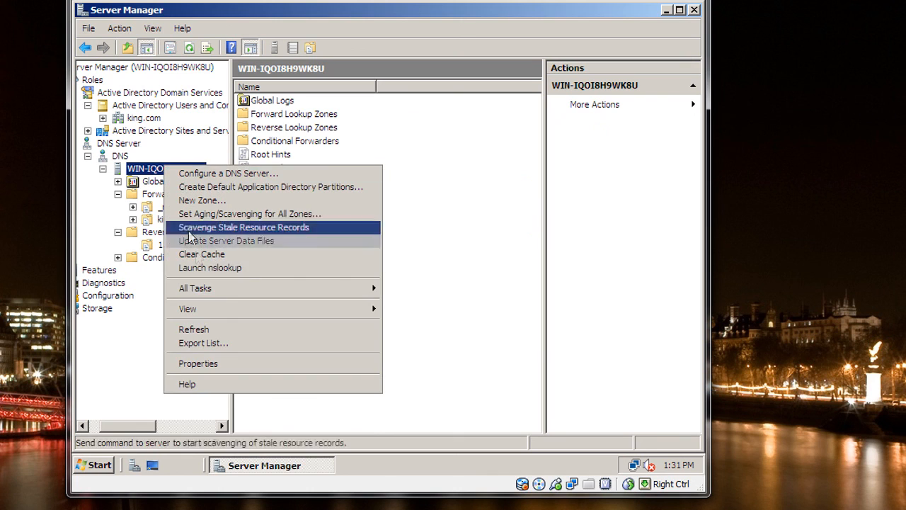
{"action": "left_click", "coordinate": [201, 268]}
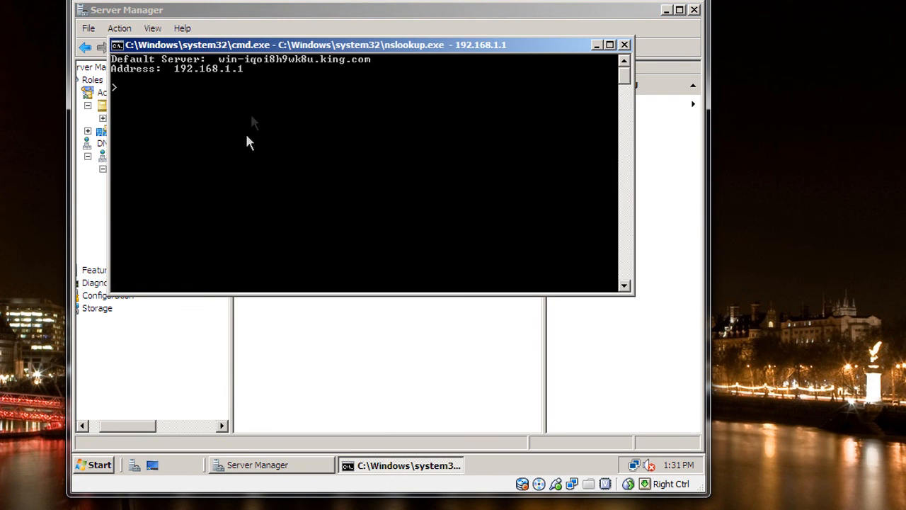